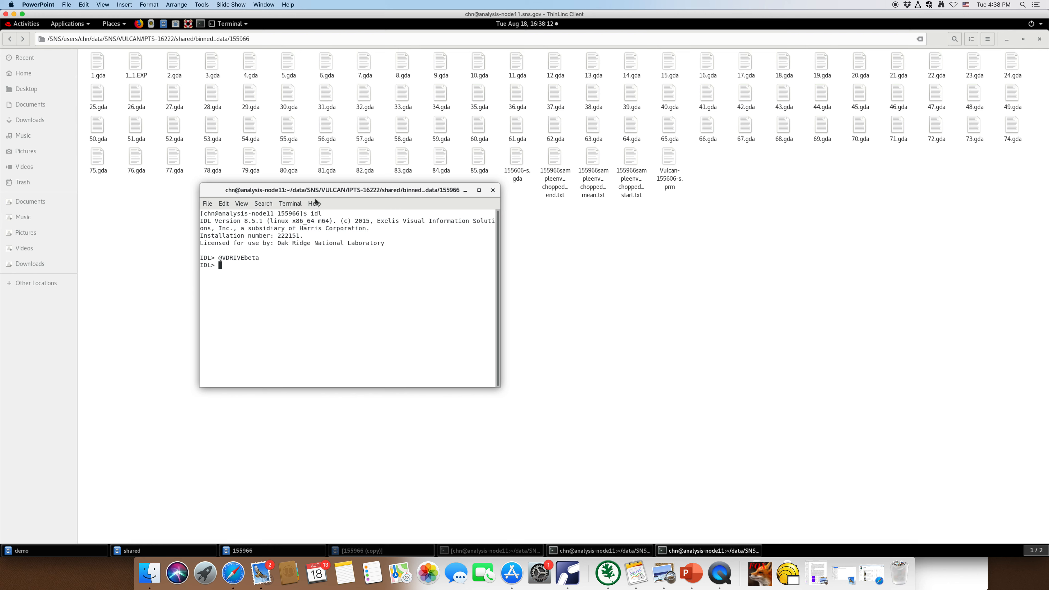
Run the gsas refinement with ipts=16222, choprun=155966, runs=1, rune=22, runm=1, bank=1, nphase=2, and dismiss the completion notice
{"action": "left_click_drag", "start_coordinate": [325, 191], "coordinate": [394, 254]}
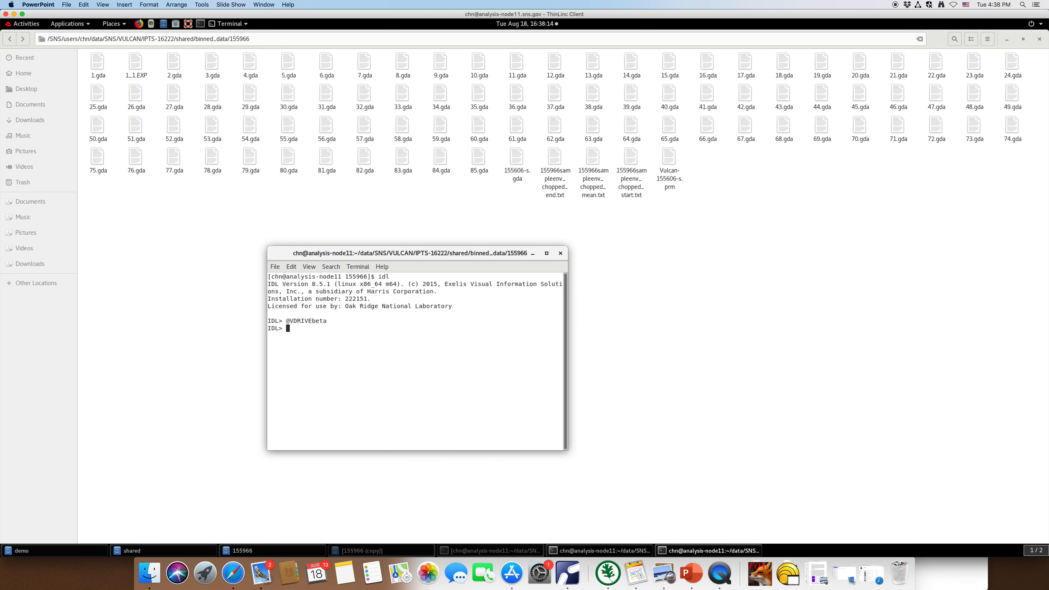
{"action": "type", "text": "ipts=16222, choprun=155966, runs=1, rune=22"}
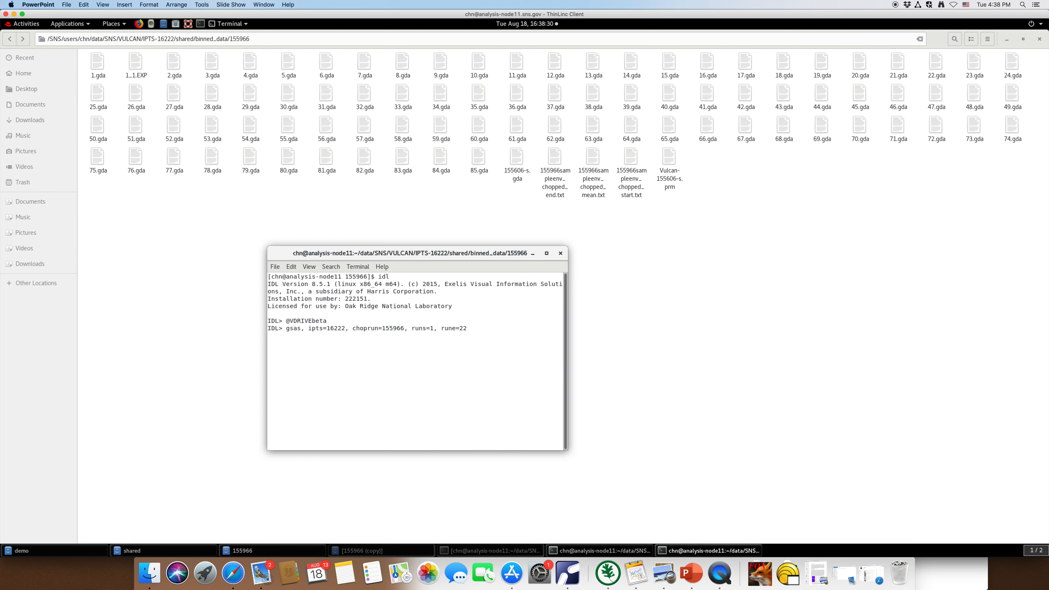
{"action": "type", "text": ", runm=1, bank=1, nphase=2"}
{"action": "key", "text": "Return"}
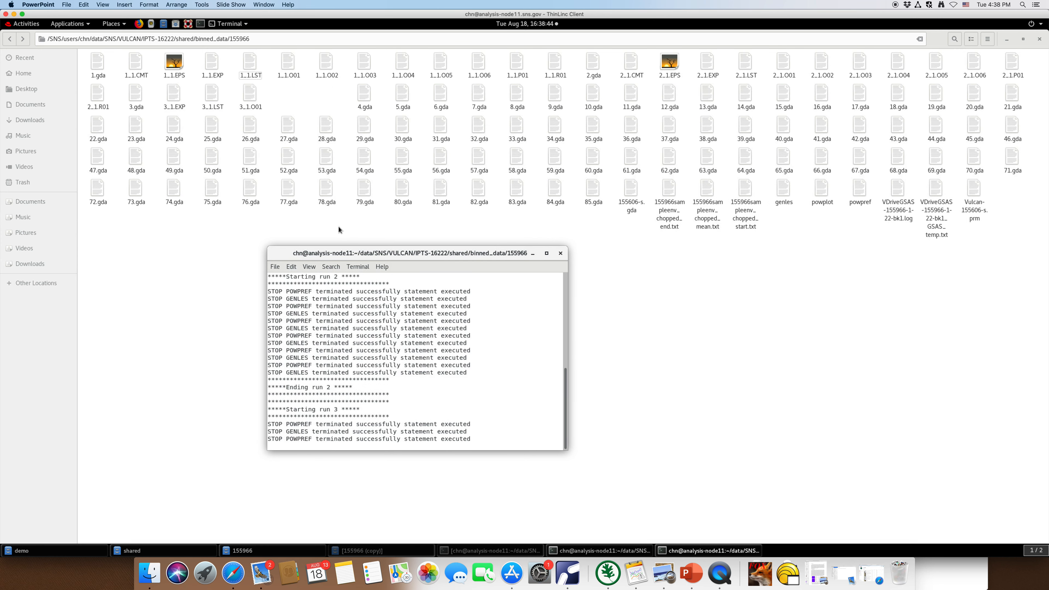
{"action": "left_click_drag", "start_coordinate": [401, 257], "coordinate": [421, 231]}
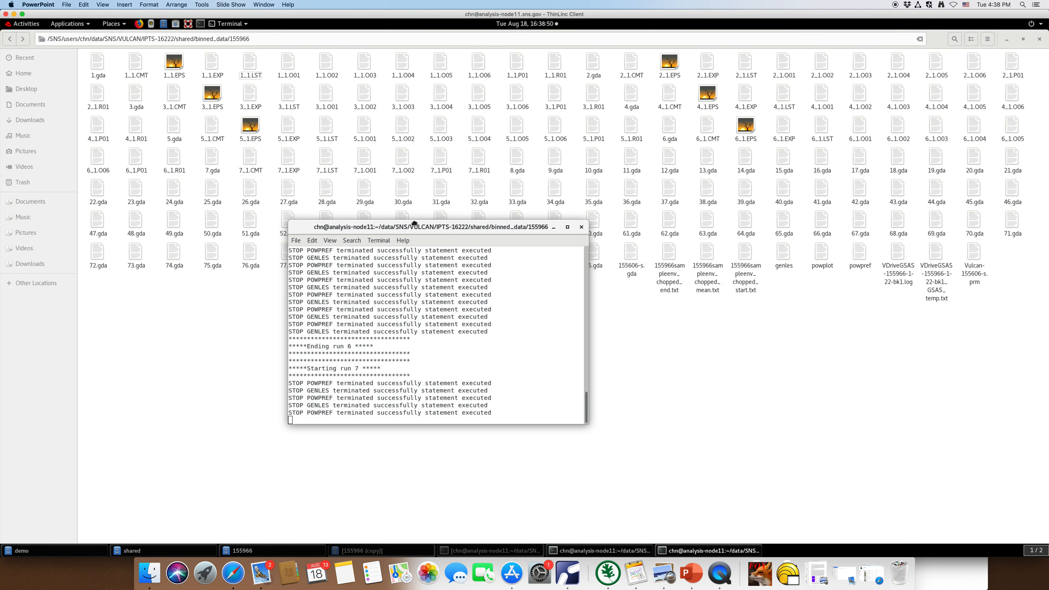
{"action": "left_click_drag", "start_coordinate": [411, 228], "coordinate": [415, 225]}
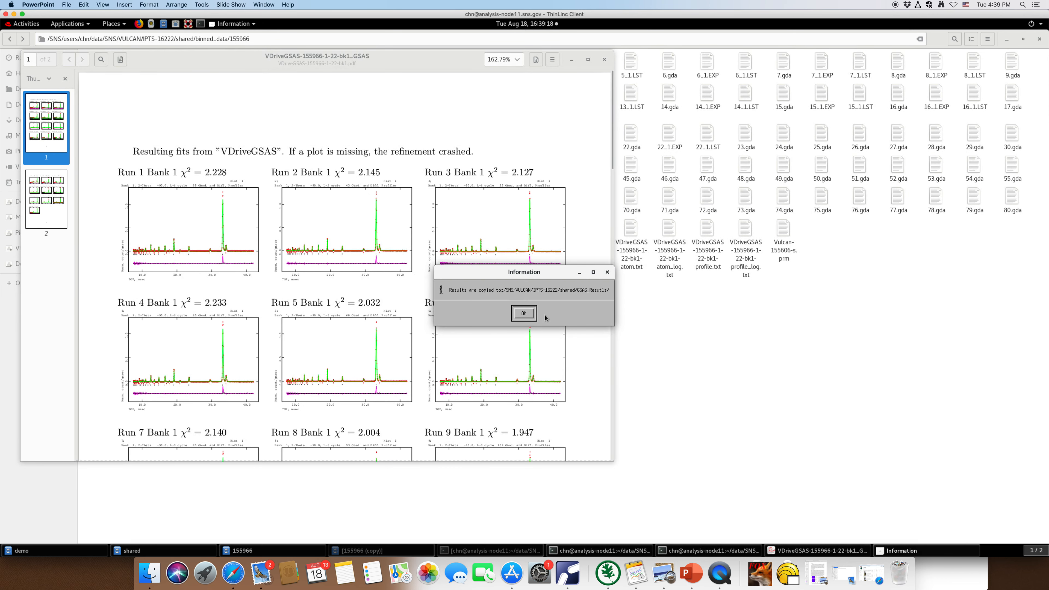
{"action": "left_click", "coordinate": [523, 313]}
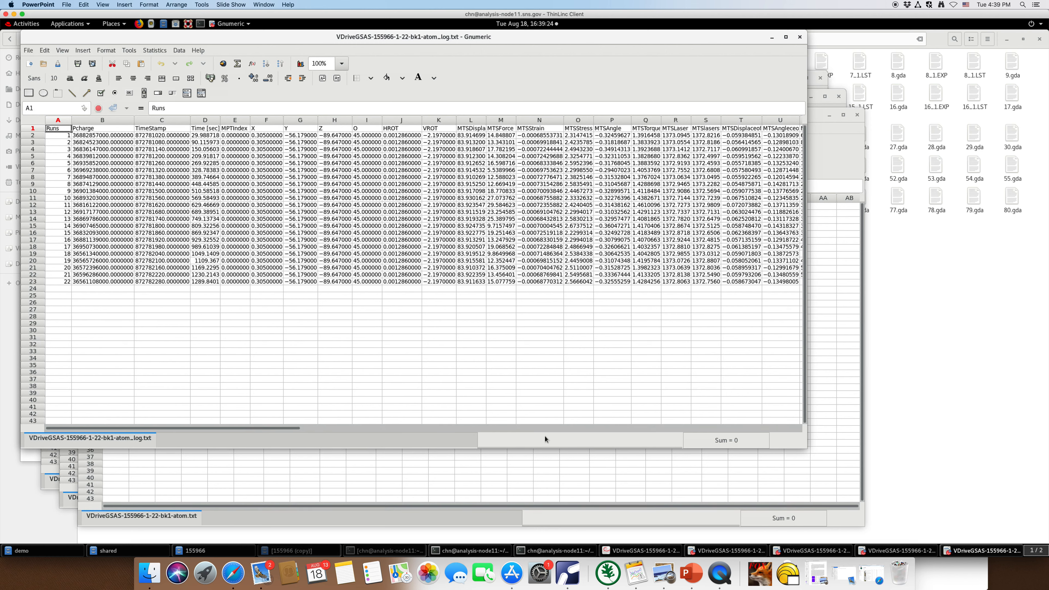
Examine the refinement fit plots for runs 1 to 22 in the results PDF, and move its window aside
{"action": "left_click", "coordinate": [639, 550]}
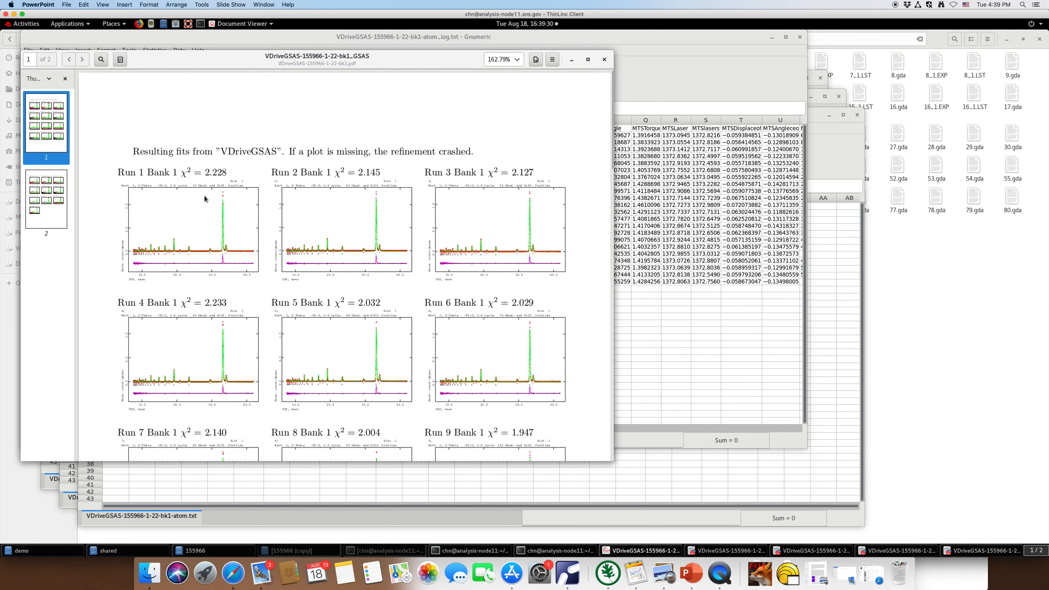
{"action": "scroll", "coordinate": [321, 235], "scroll_direction": "down", "scroll_amount": 3}
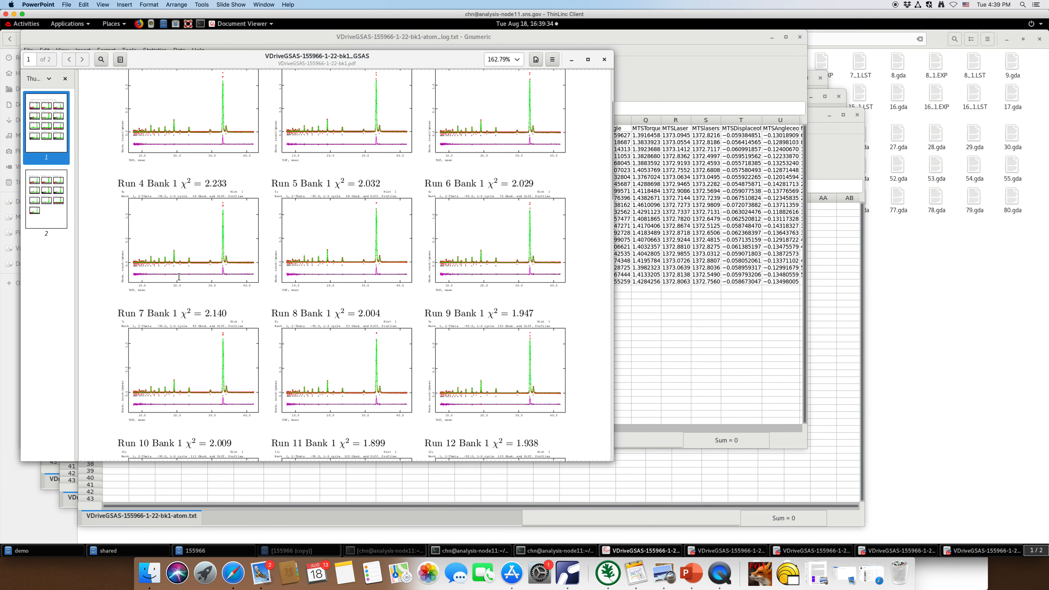
{"action": "scroll", "coordinate": [179, 279], "scroll_direction": "down", "scroll_amount": 2}
{"action": "scroll", "coordinate": [238, 329], "scroll_direction": "down", "scroll_amount": 20}
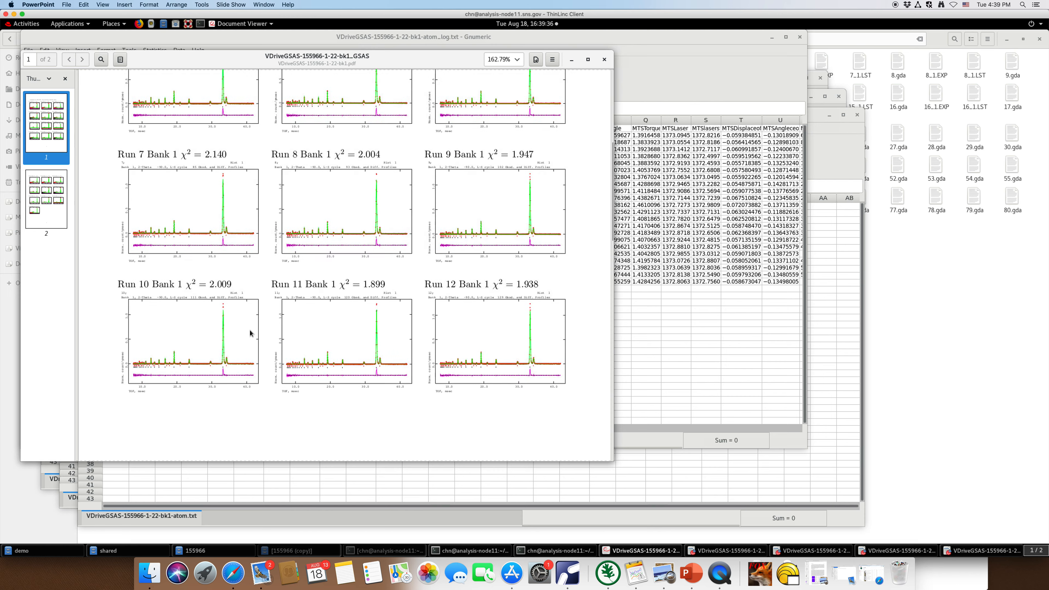
{"action": "scroll", "coordinate": [250, 330], "scroll_direction": "up", "scroll_amount": 20}
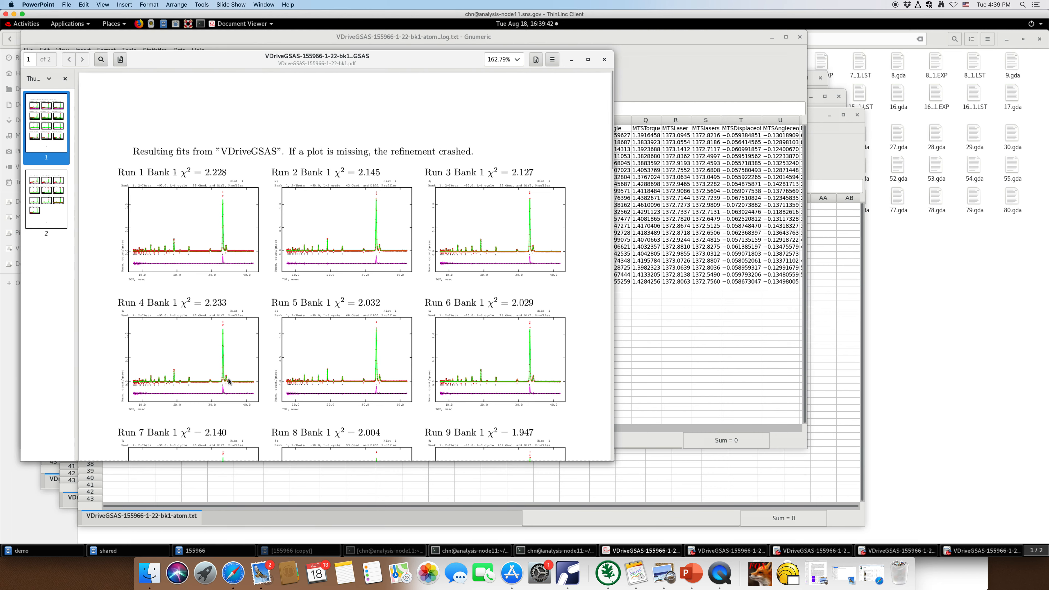
{"action": "scroll", "coordinate": [229, 381], "scroll_direction": "down", "scroll_amount": 15}
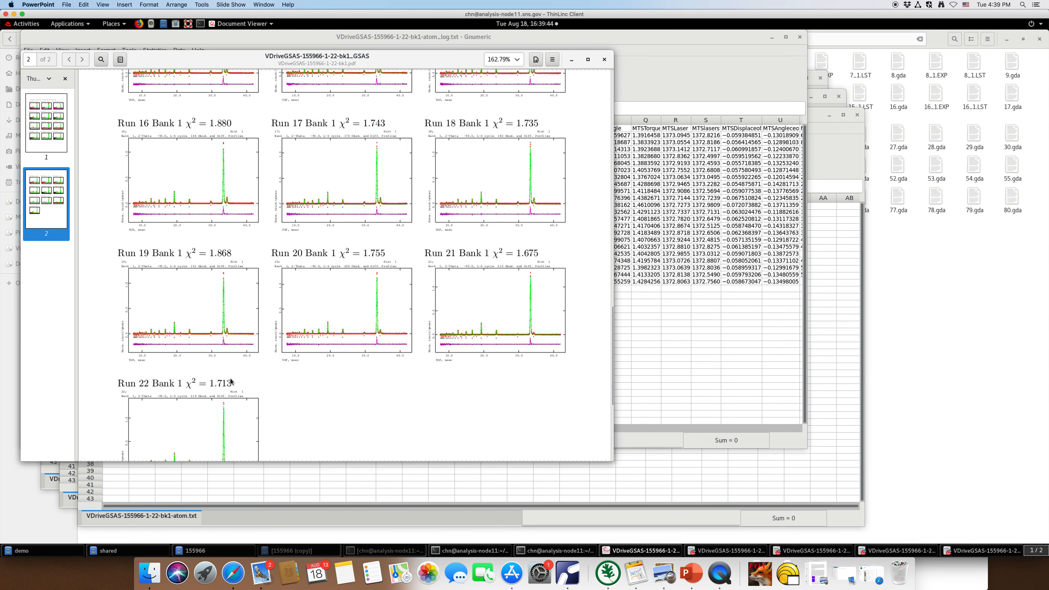
{"action": "scroll", "coordinate": [231, 380], "scroll_direction": "down", "scroll_amount": 2}
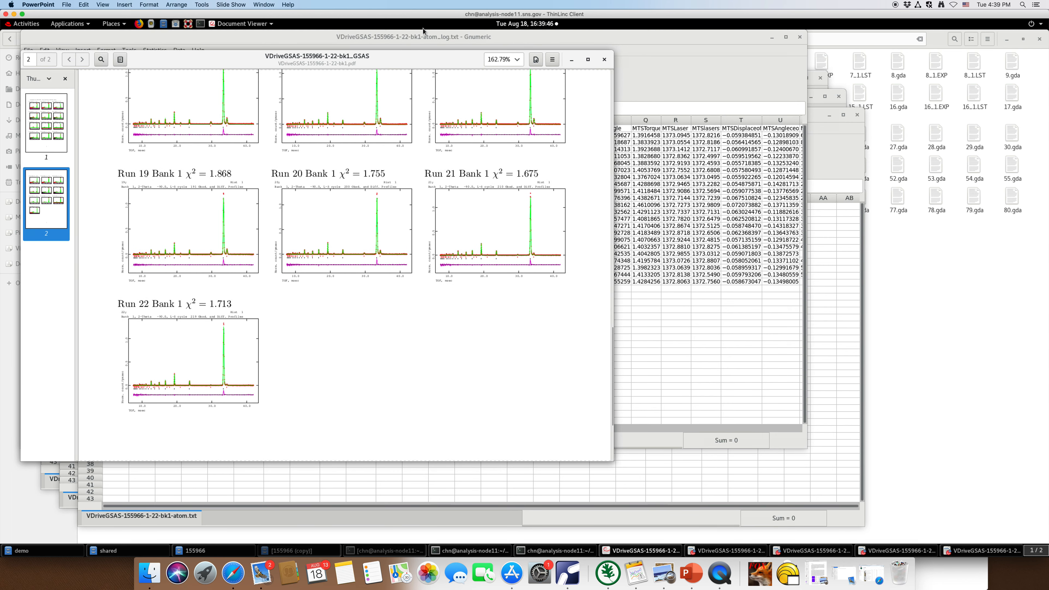
{"action": "left_click_drag", "start_coordinate": [408, 60], "coordinate": [803, 204]}
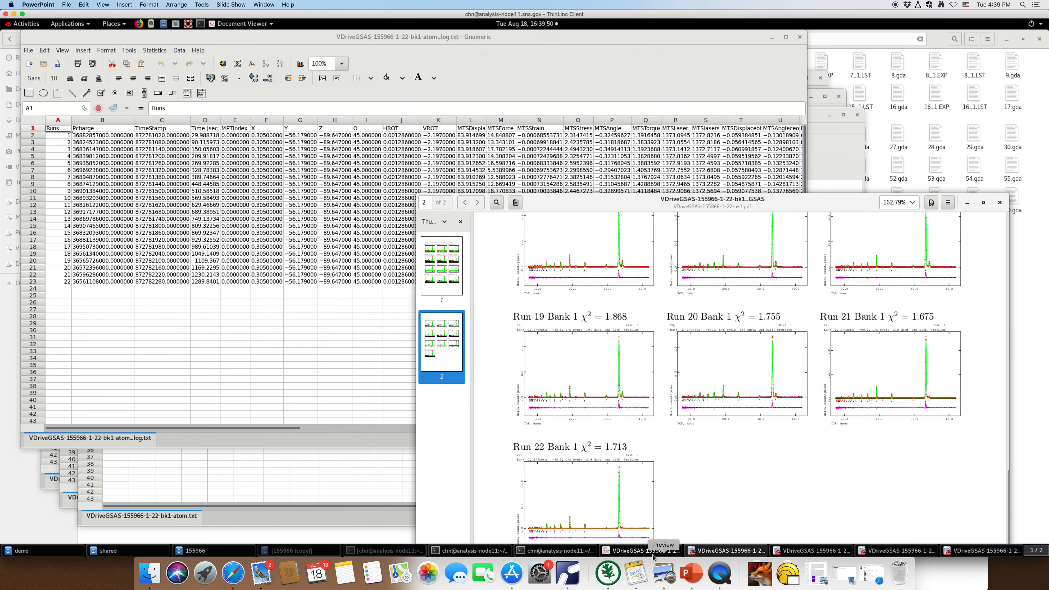
Look over the generated result spreadsheets, including the profile and atom log files
{"action": "left_click", "coordinate": [731, 550]}
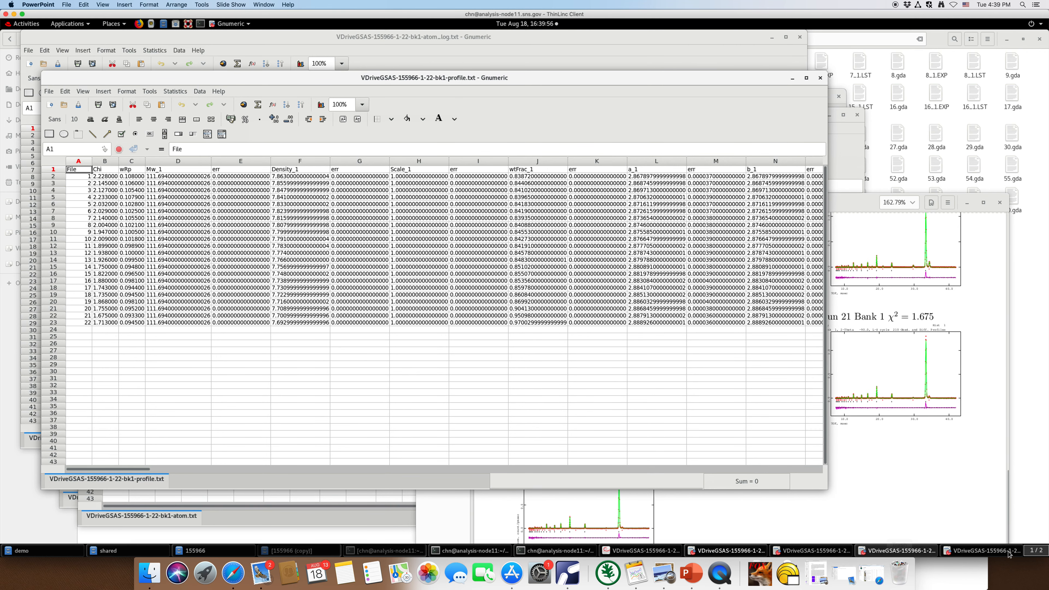
{"action": "left_click", "coordinate": [982, 551]}
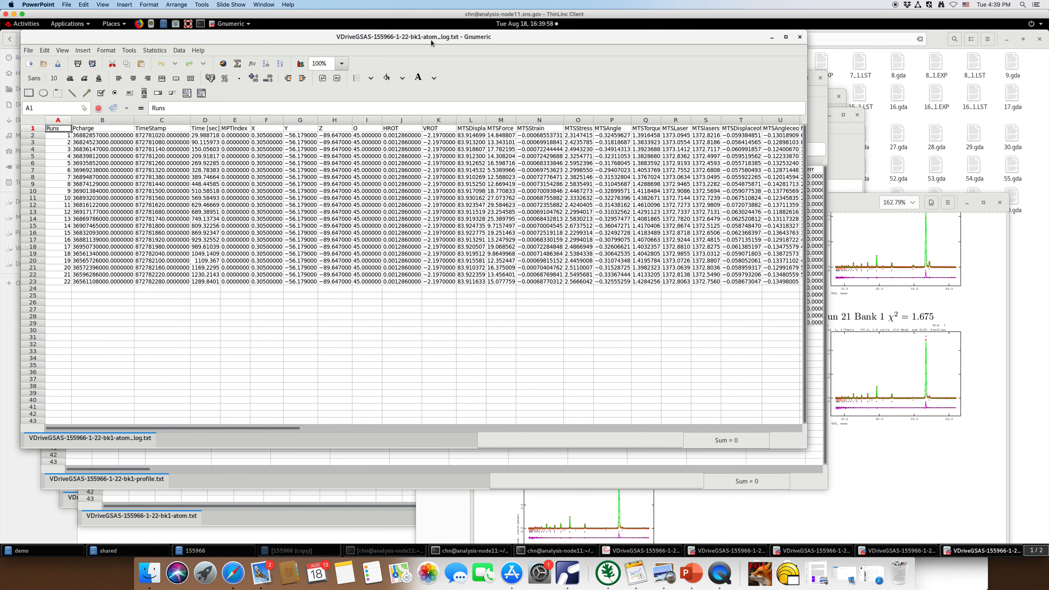
{"action": "left_click_drag", "start_coordinate": [322, 39], "coordinate": [323, 47]}
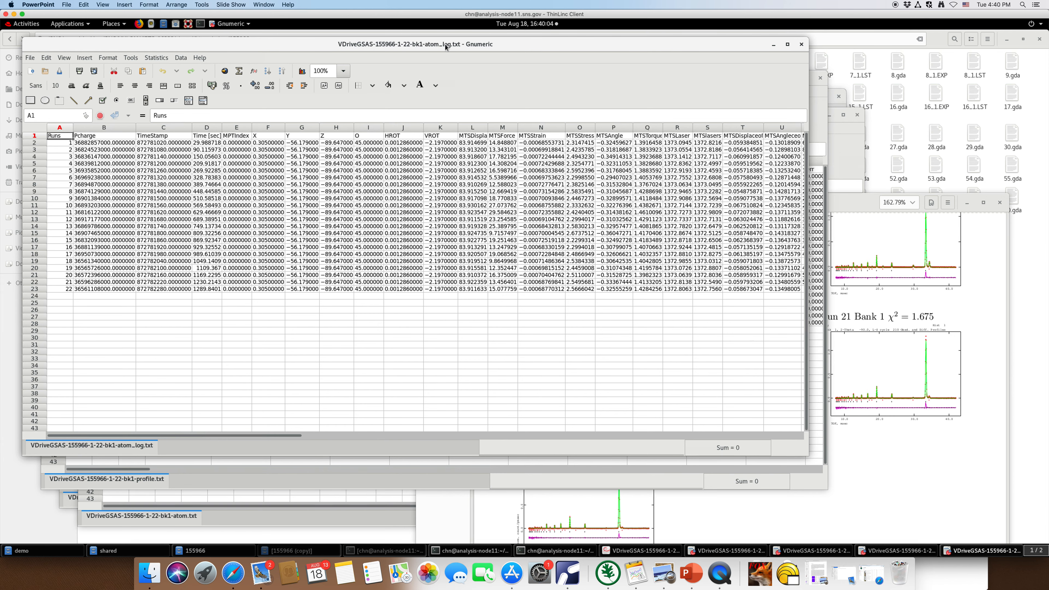
{"action": "left_click_drag", "start_coordinate": [501, 46], "coordinate": [511, 53]}
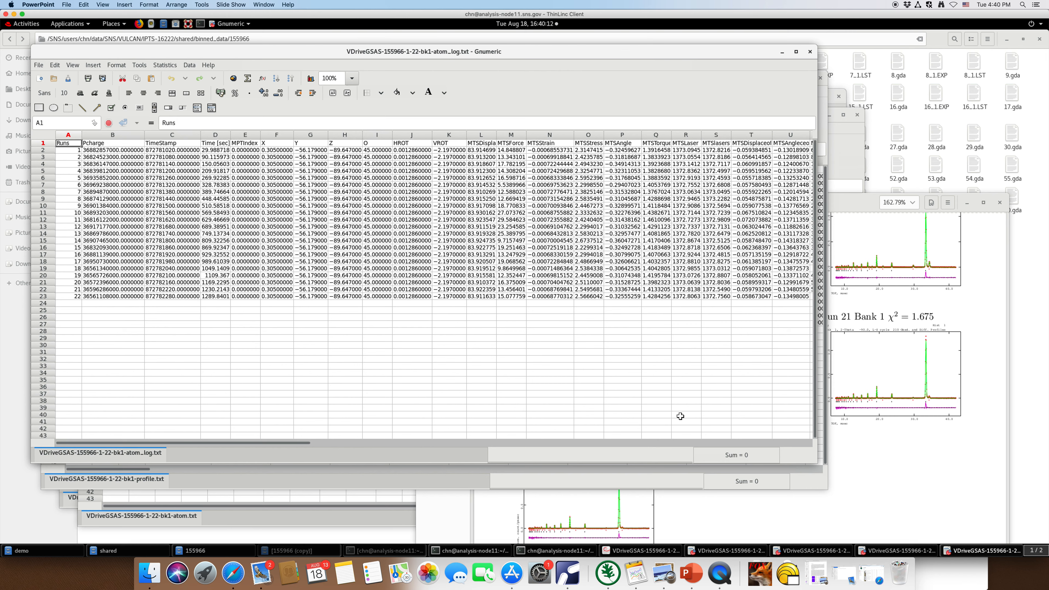
Bring the profile log spreadsheet to the front, reposition its window and make it slightly taller
{"action": "left_click", "coordinate": [805, 550]}
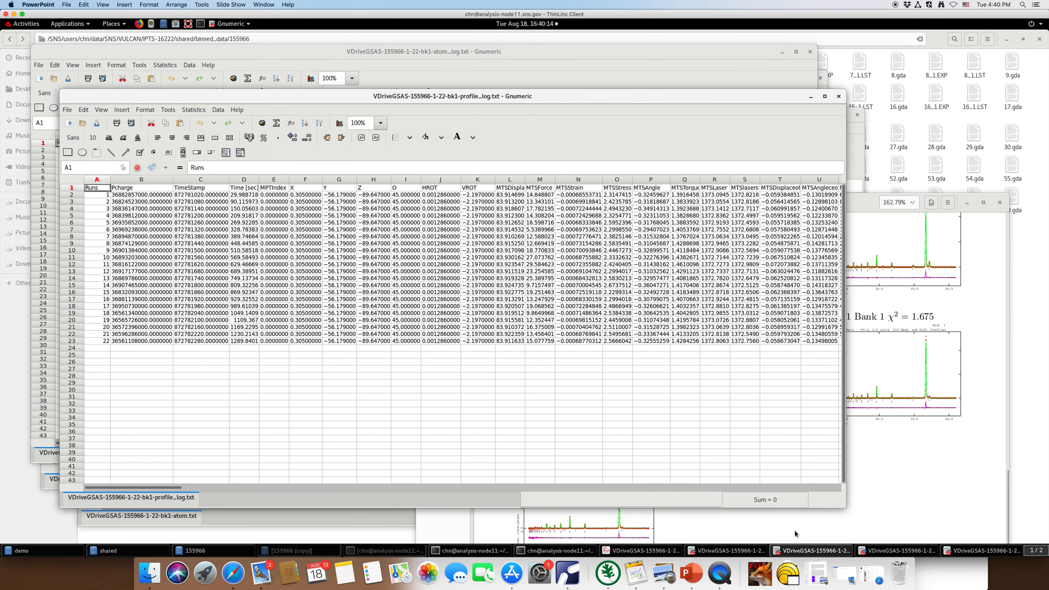
{"action": "left_click_drag", "start_coordinate": [353, 103], "coordinate": [338, 85]}
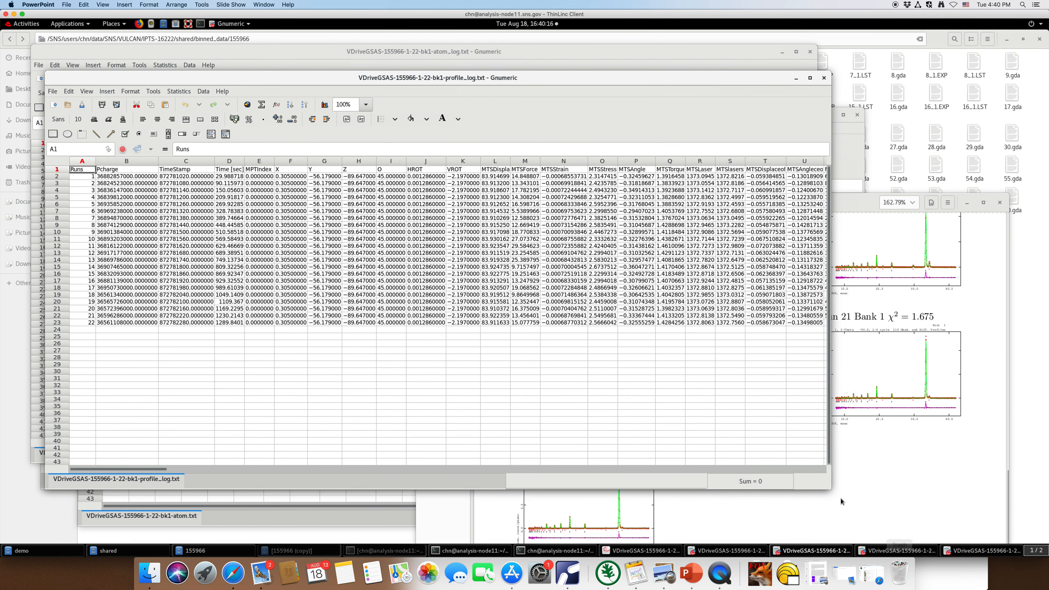
{"action": "left_click_drag", "start_coordinate": [827, 488], "coordinate": [829, 495]}
{"action": "left_click", "coordinate": [831, 501]}
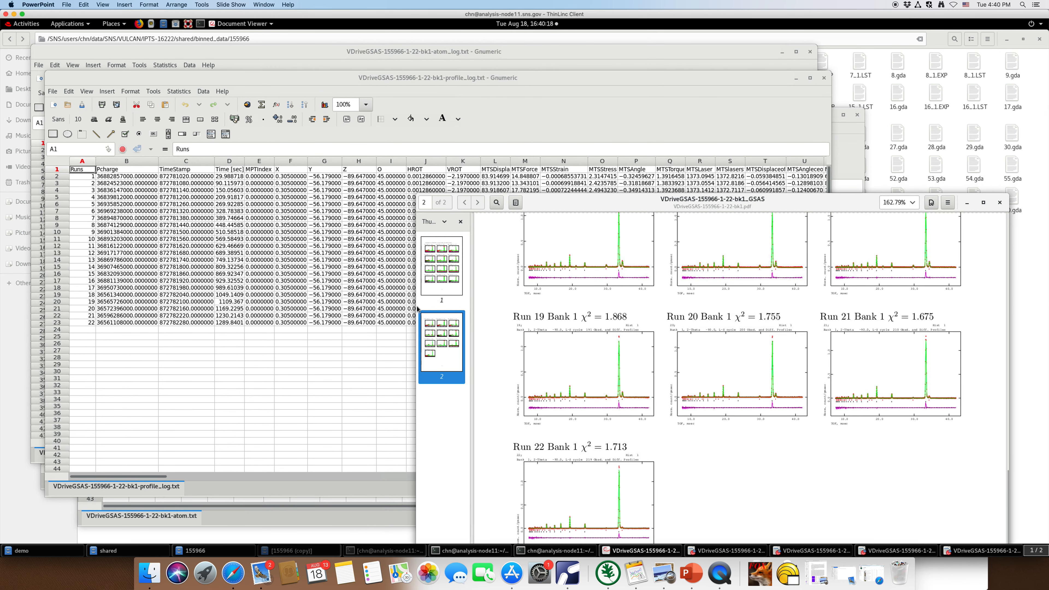
{"action": "left_click", "coordinate": [347, 344]}
Examine the profile log's run, MTS and fit-quality columns, including MTS1, wtFrac_1, a_1 and the second-phase parameters
{"action": "left_click", "coordinate": [92, 183]}
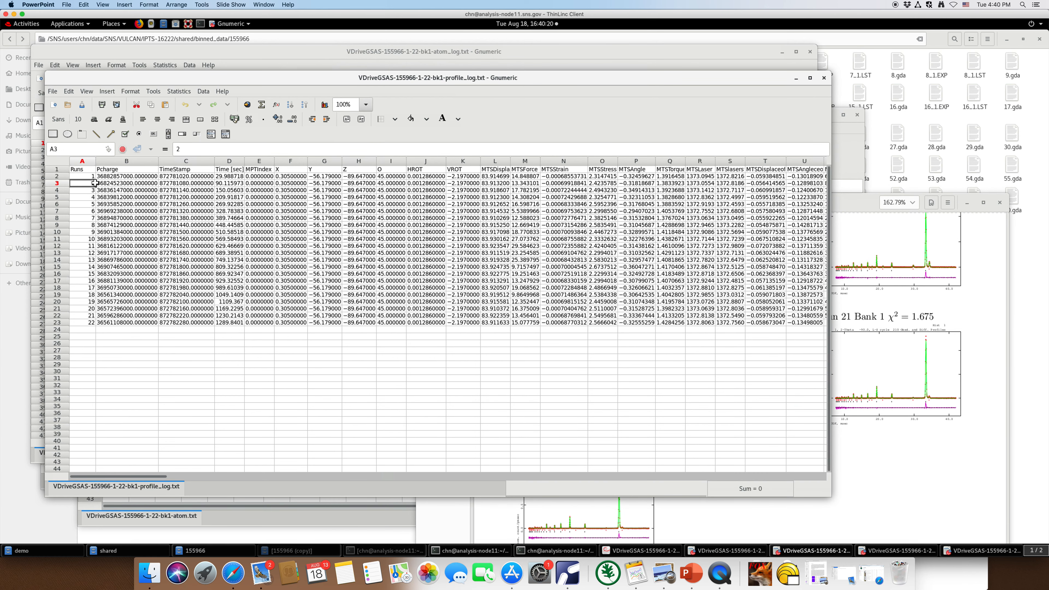
{"action": "left_click", "coordinate": [83, 164]}
{"action": "left_click", "coordinate": [109, 178]}
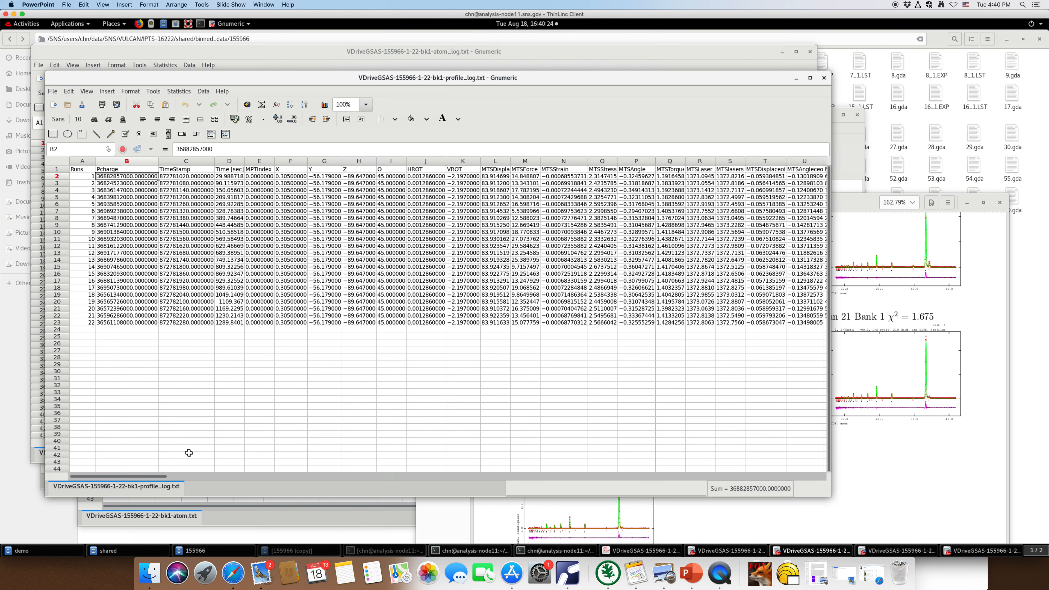
{"action": "left_click_drag", "start_coordinate": [157, 477], "coordinate": [196, 478]}
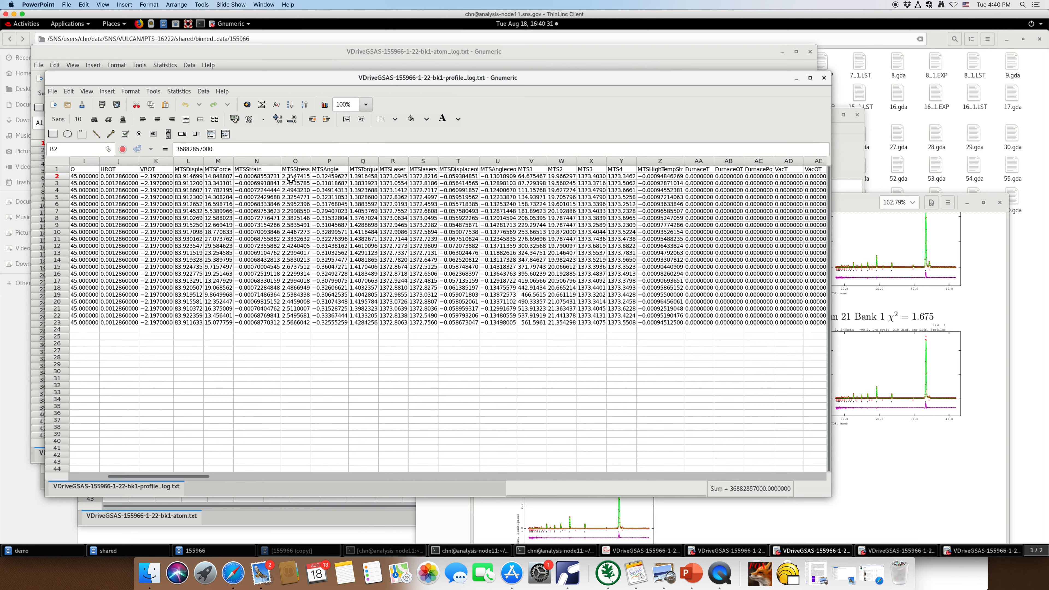
{"action": "left_click", "coordinate": [537, 164]}
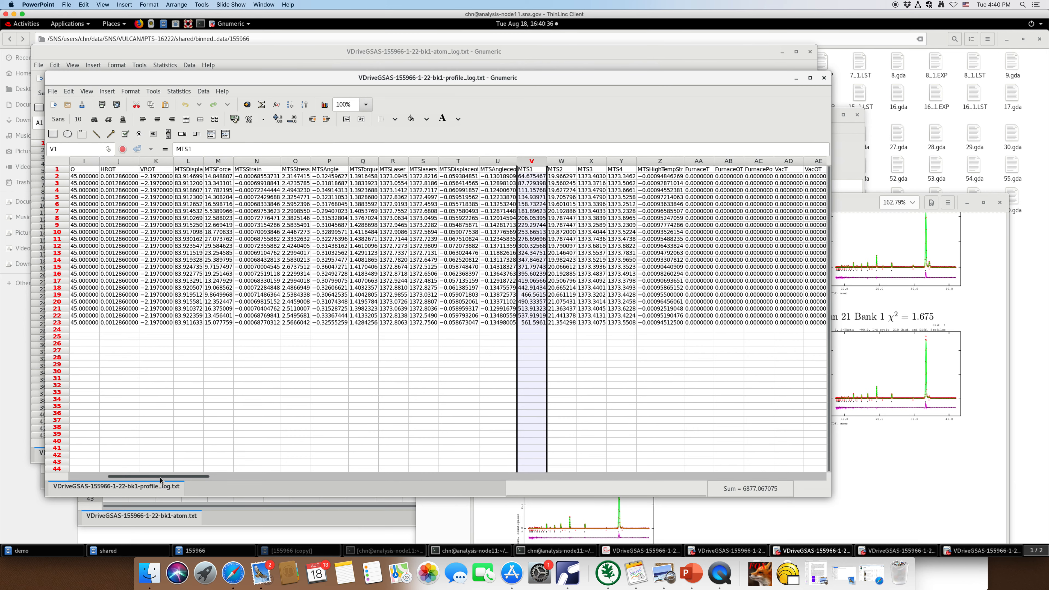
{"action": "left_click_drag", "start_coordinate": [160, 477], "coordinate": [268, 484]}
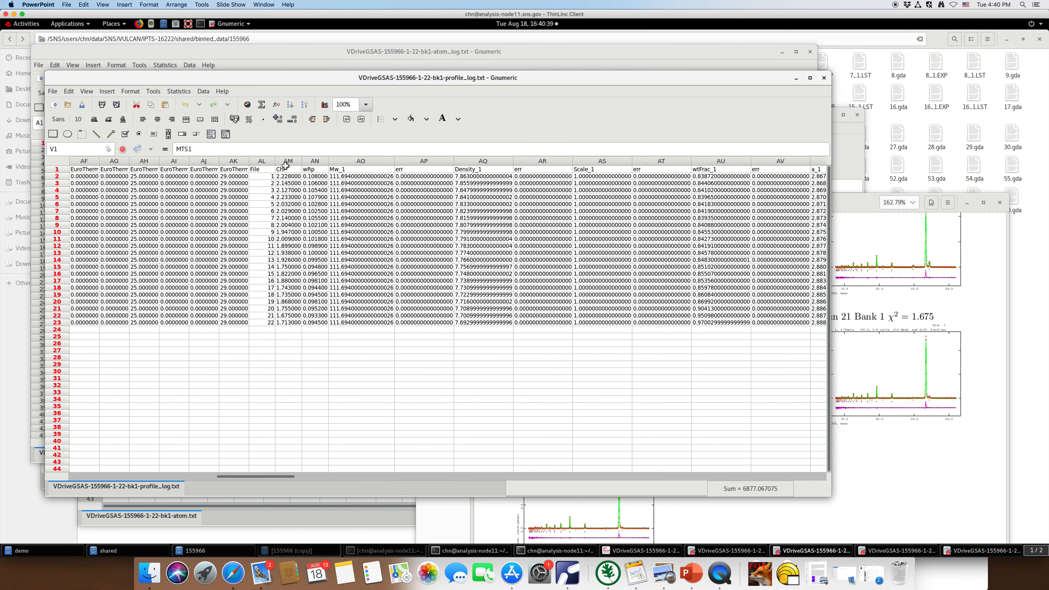
{"action": "left_click", "coordinate": [351, 170]}
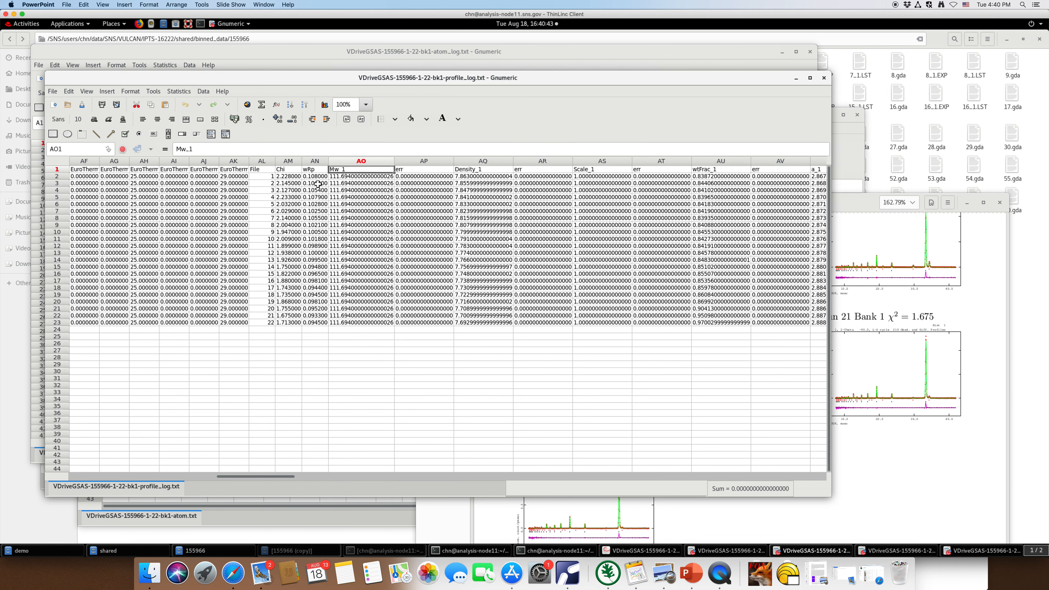
{"action": "left_click_drag", "start_coordinate": [263, 475], "coordinate": [271, 476]}
{"action": "left_click", "coordinate": [675, 161]}
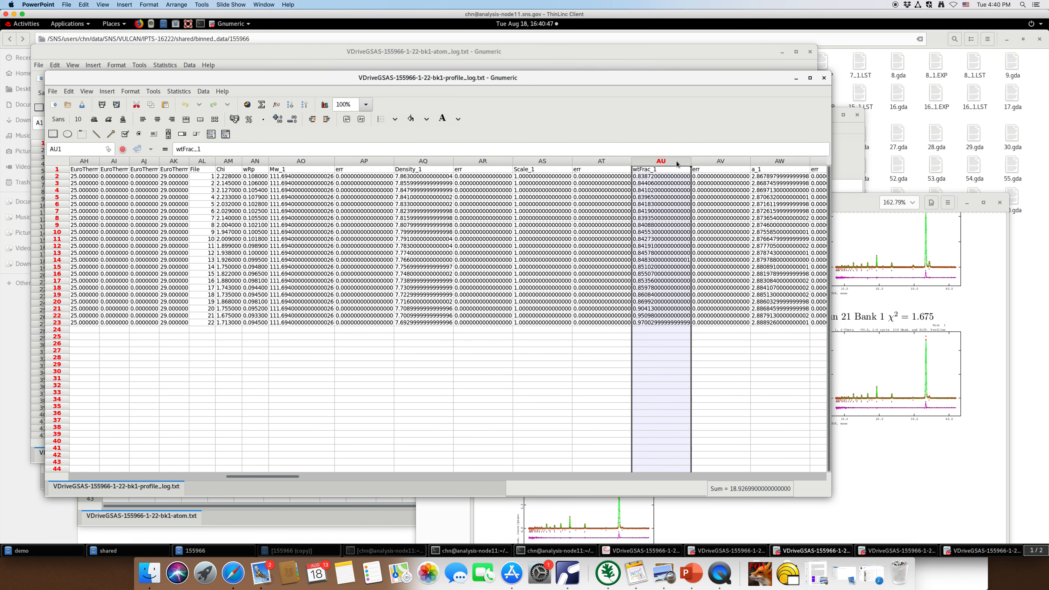
{"action": "left_click", "coordinate": [767, 167]}
{"action": "left_click", "coordinate": [767, 161]}
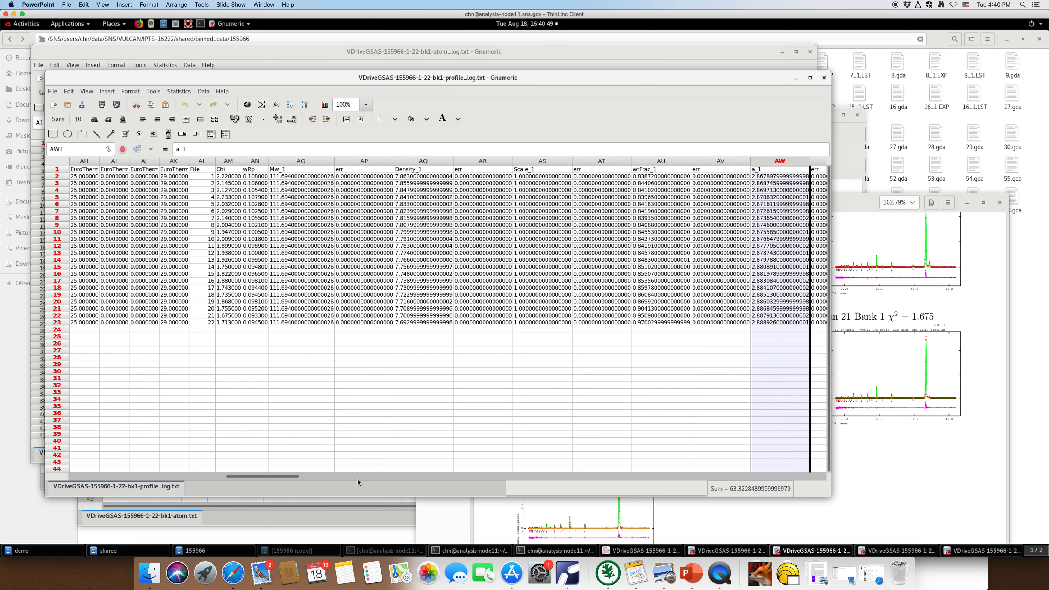
{"action": "left_click_drag", "start_coordinate": [283, 477], "coordinate": [571, 487]}
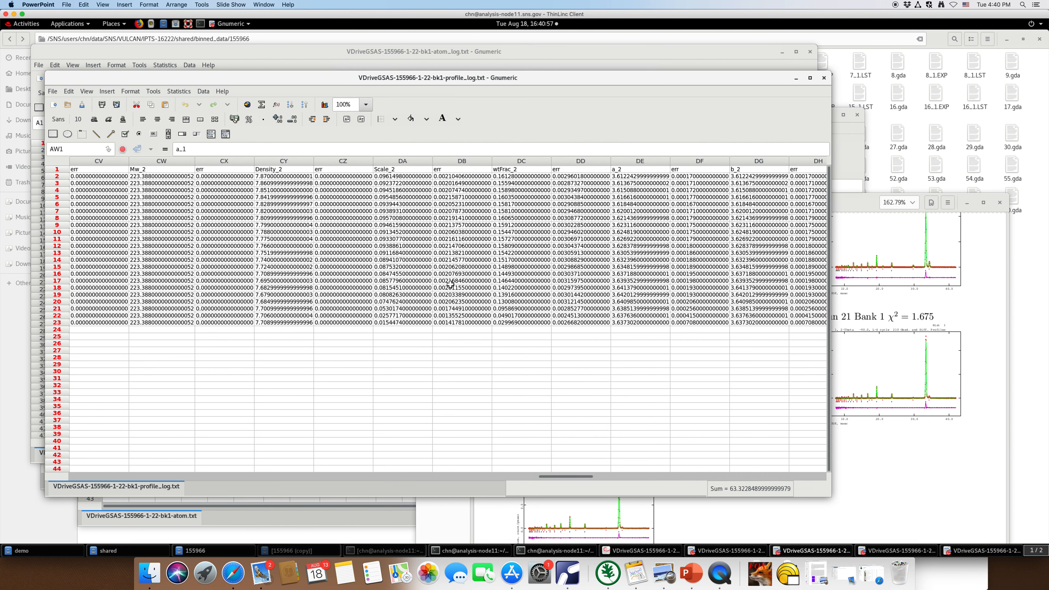
Plot wtFrac_1 against MTS1 from the profile log as an XY chart with markers and lines, placed large over the sheet
{"action": "left_click_drag", "start_coordinate": [582, 480], "coordinate": [142, 479]}
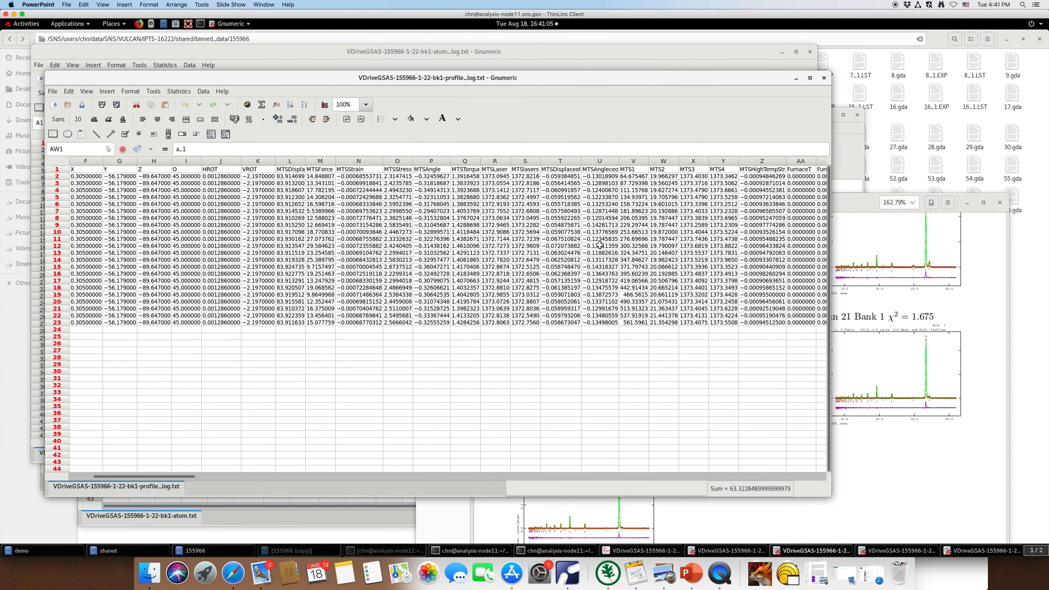
{"action": "left_click", "coordinate": [636, 161]}
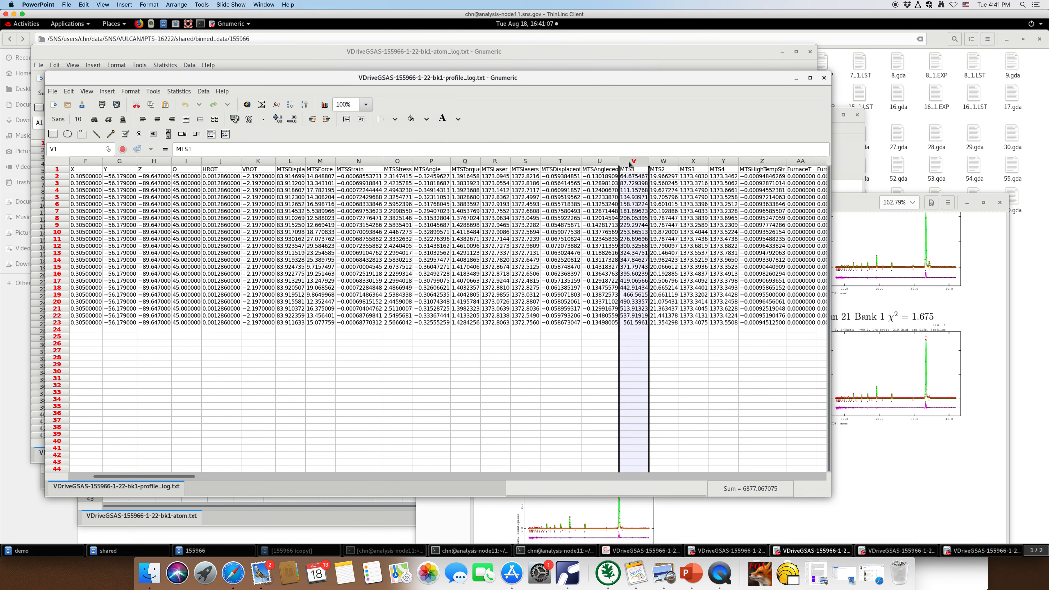
{"action": "left_click_drag", "start_coordinate": [117, 481], "coordinate": [246, 482]}
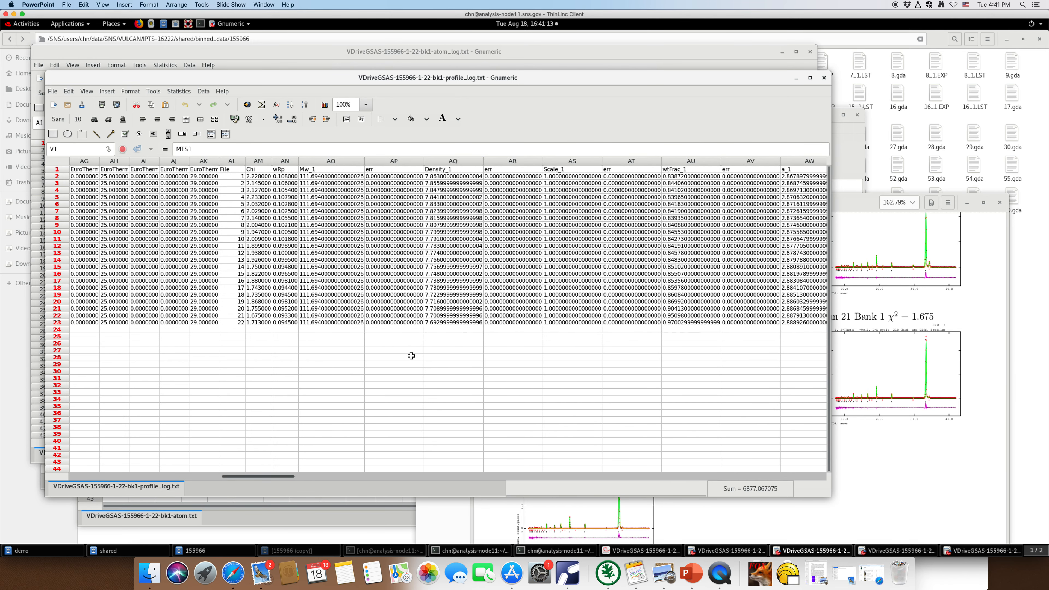
{"action": "left_click", "coordinate": [682, 161]}
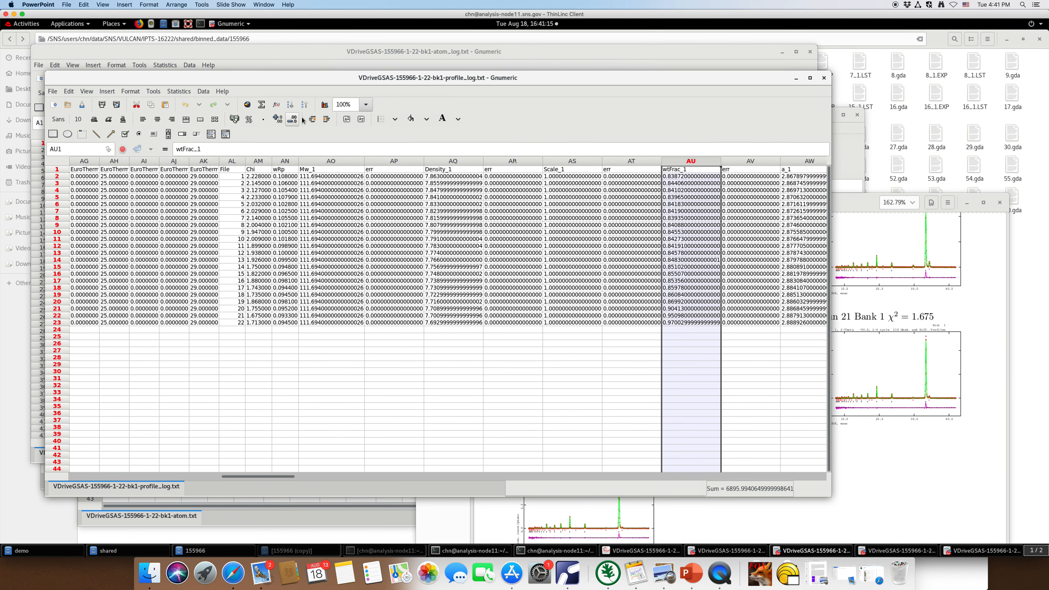
{"action": "left_click", "coordinate": [324, 104]}
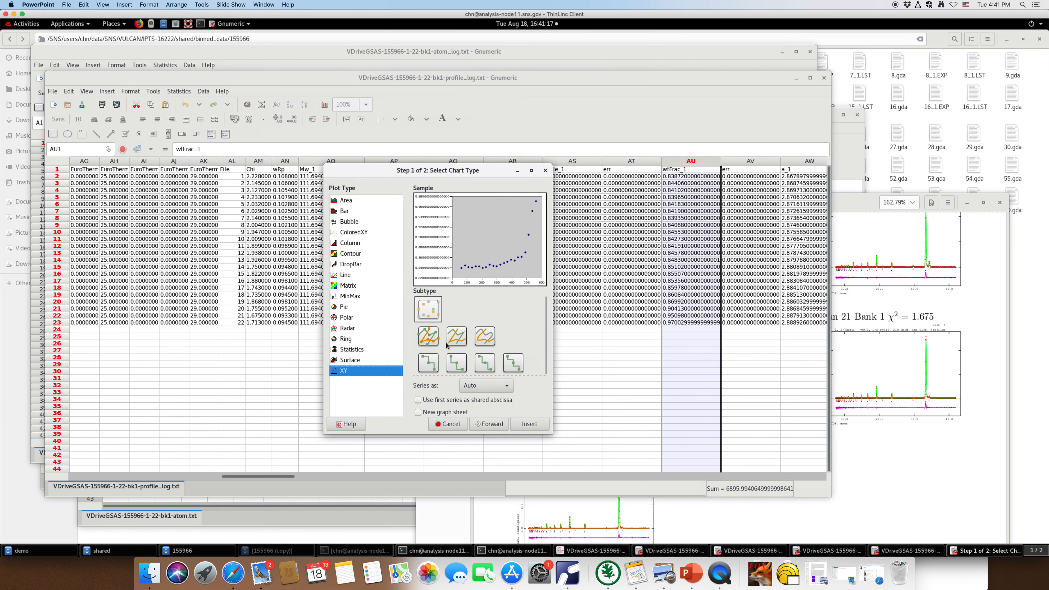
{"action": "left_click", "coordinate": [430, 341]}
{"action": "left_click", "coordinate": [529, 423]}
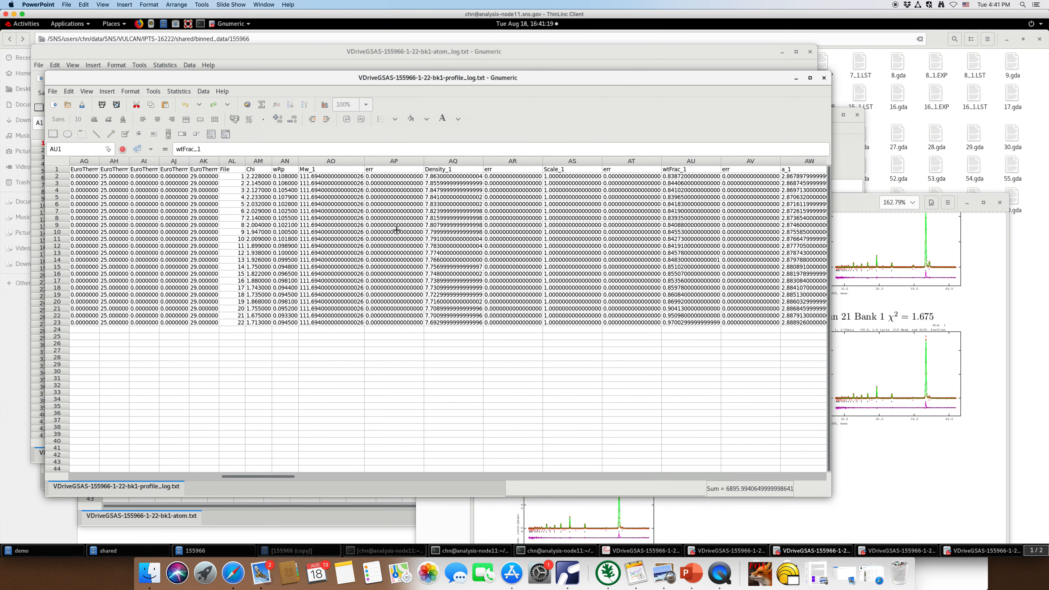
{"action": "left_click_drag", "start_coordinate": [351, 187], "coordinate": [627, 461]}
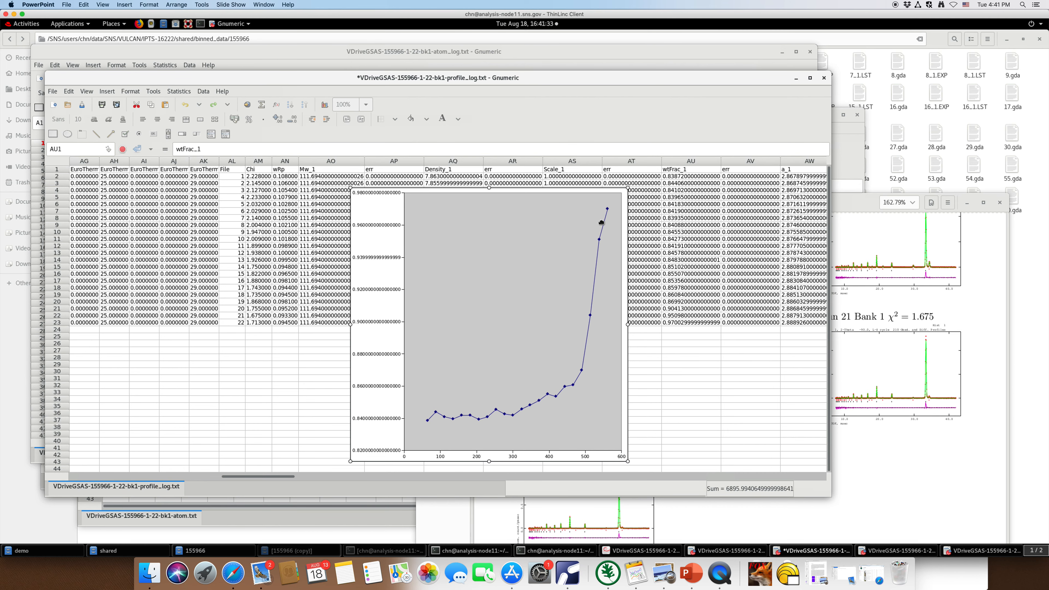
Plot a_1 against MTS1 as an XY chart with markers and lines, placed beside the weight fraction chart
{"action": "left_click_drag", "start_coordinate": [265, 476], "coordinate": [211, 477]}
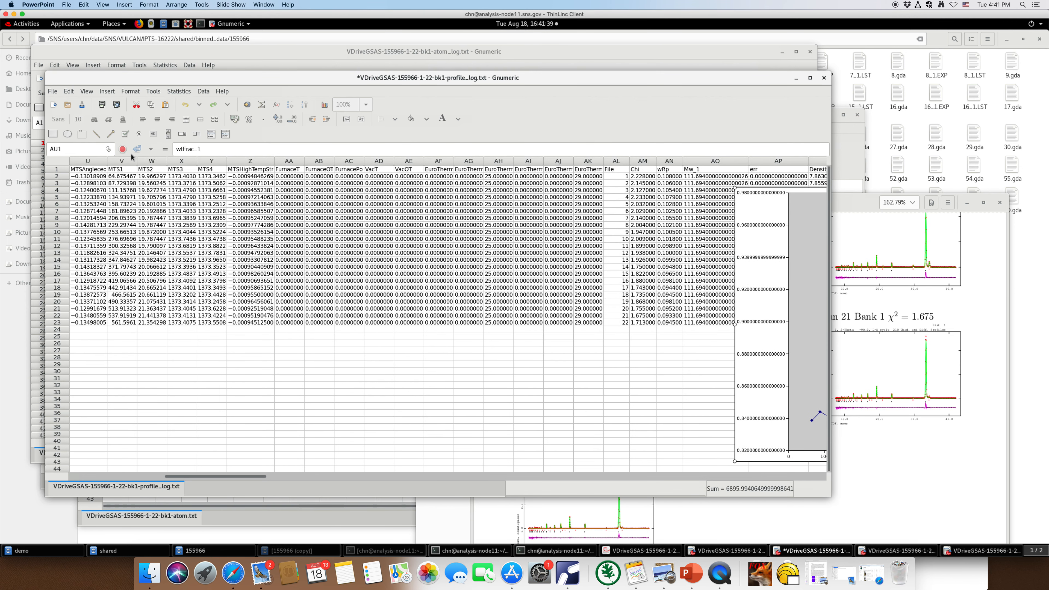
{"action": "left_click", "coordinate": [126, 162]}
{"action": "left_click_drag", "start_coordinate": [219, 479], "coordinate": [289, 481]}
{"action": "left_click", "coordinate": [574, 164]}
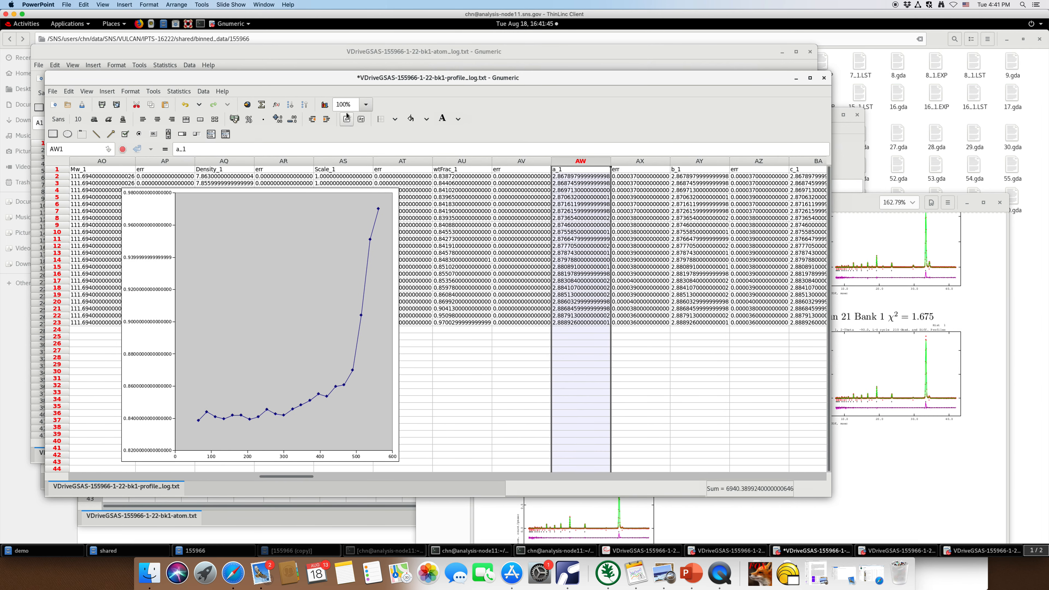
{"action": "left_click", "coordinate": [325, 105]}
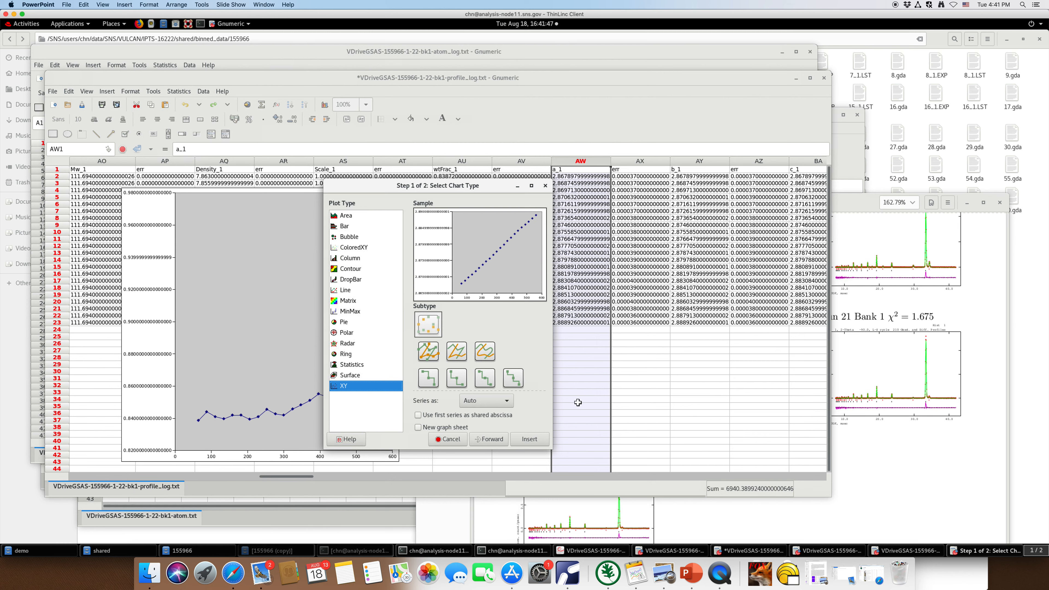
{"action": "left_click", "coordinate": [428, 351]}
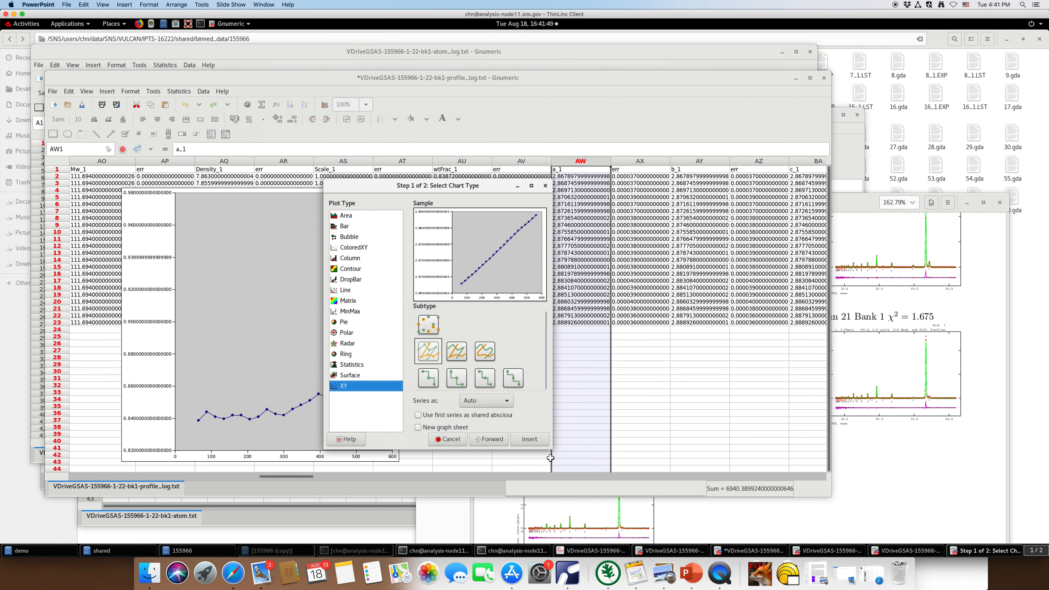
{"action": "left_click", "coordinate": [533, 441]}
{"action": "left_click_drag", "start_coordinate": [468, 193], "coordinate": [716, 451]}
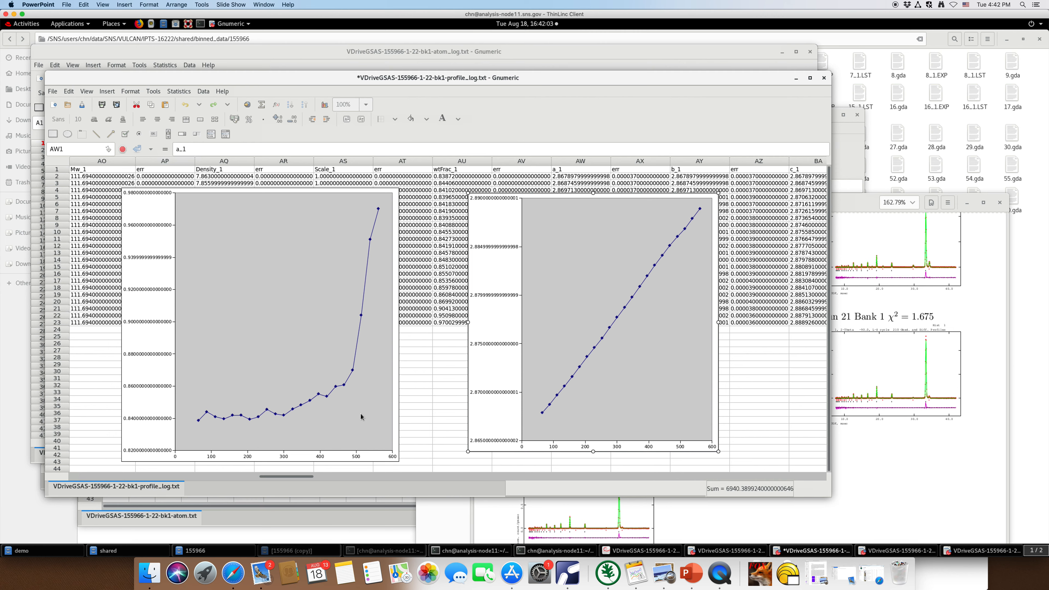
Plot the second-phase lattice parameter a_2 against MTS1 as an XY chart with markers and lines, placed over the phase 2 columns
{"action": "left_click_drag", "start_coordinate": [302, 478], "coordinate": [584, 485]}
{"action": "left_click", "coordinate": [131, 161]}
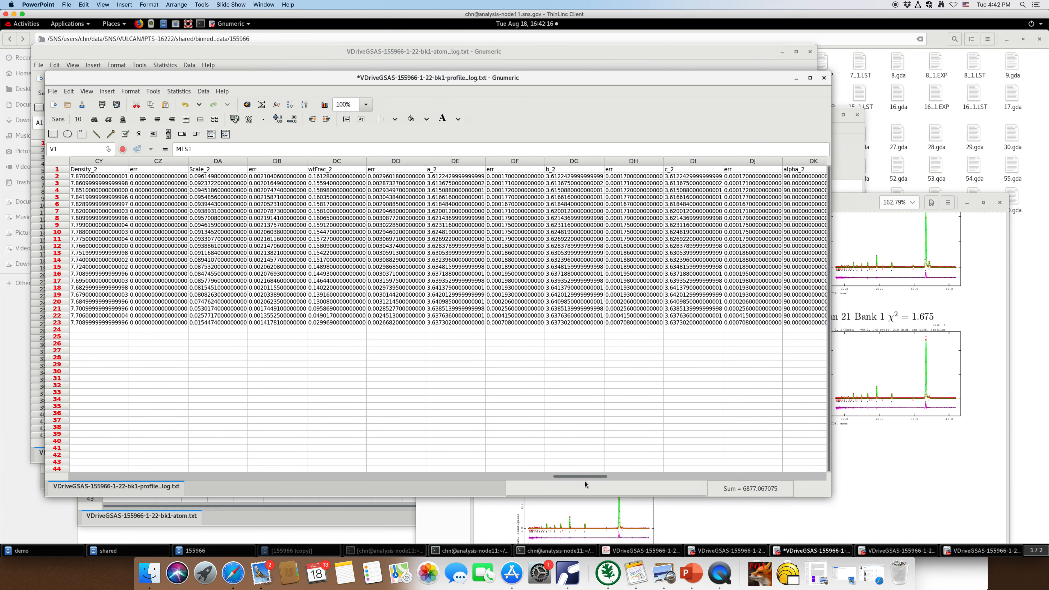
{"action": "left_click", "coordinate": [460, 164]}
{"action": "left_click", "coordinate": [325, 105]}
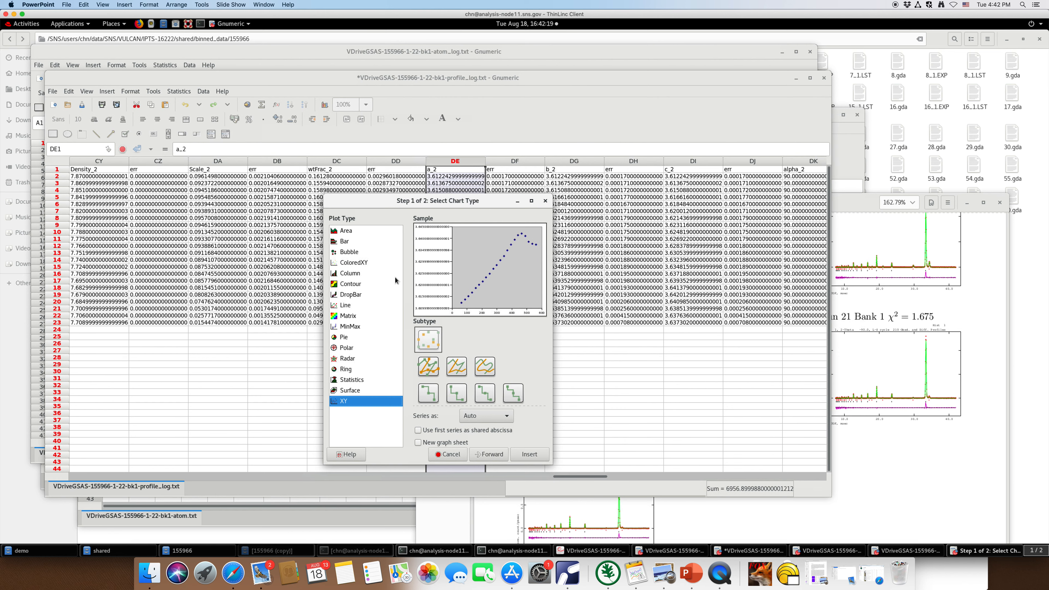
{"action": "left_click", "coordinate": [429, 367]}
{"action": "left_click", "coordinate": [528, 453]}
{"action": "left_click_drag", "start_coordinate": [395, 220], "coordinate": [654, 449]}
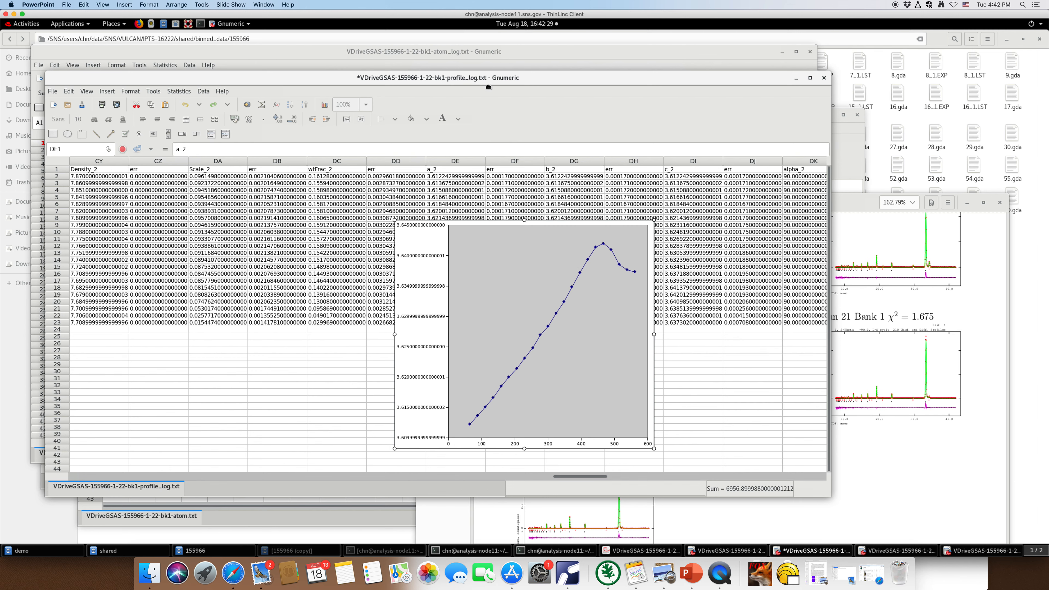
Bring the 155966 binned data folder to the front and look over the VDriveGSAS PDF and text output files
{"action": "left_click_drag", "start_coordinate": [472, 80], "coordinate": [489, 80]}
{"action": "left_click", "coordinate": [1024, 302]}
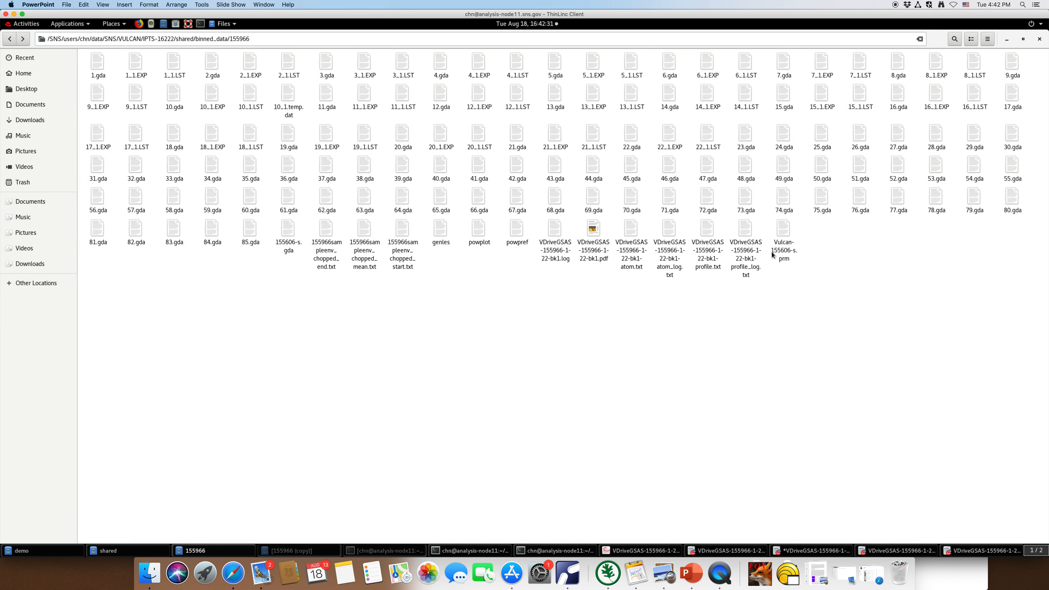
{"action": "left_click", "coordinate": [597, 243]}
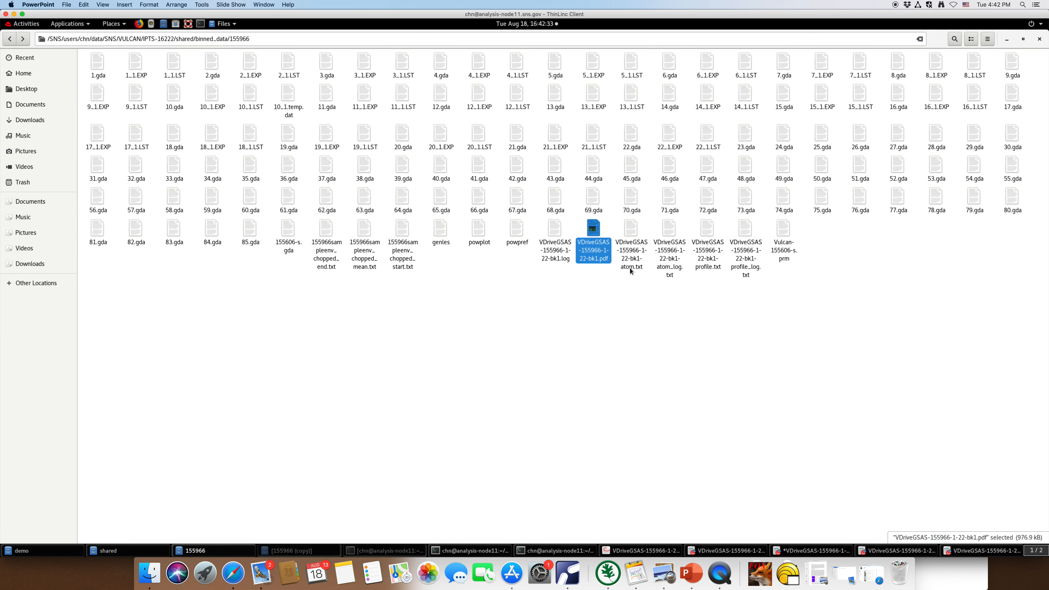
{"action": "left_click_drag", "start_coordinate": [763, 293], "coordinate": [748, 227]}
{"action": "left_click", "coordinate": [604, 342]}
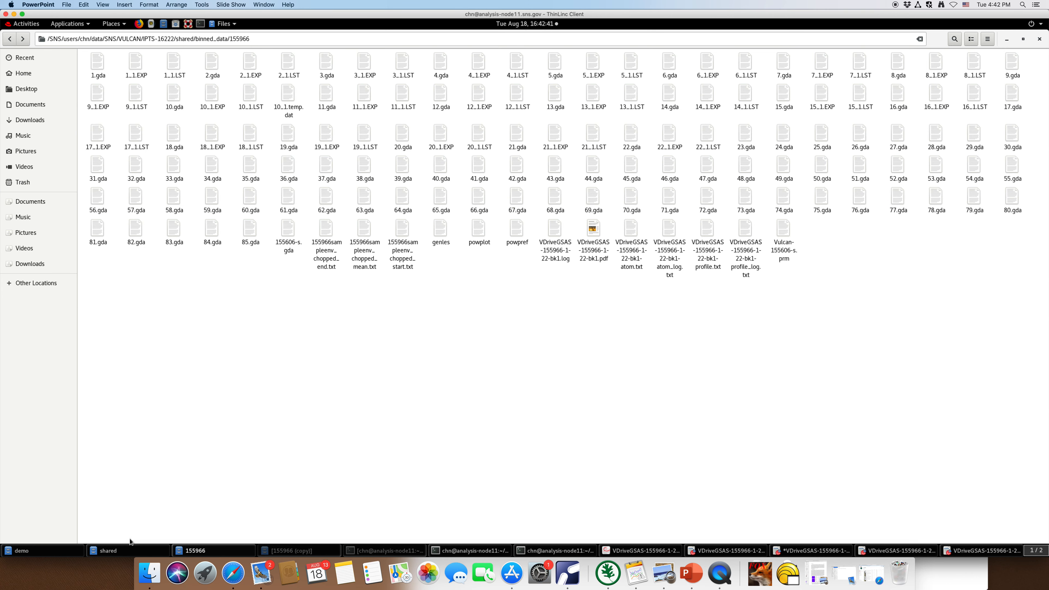
Switch to the IPTS-16222 shared folder and open its GSAS_Resutls subfolder
{"action": "left_click", "coordinate": [123, 552]}
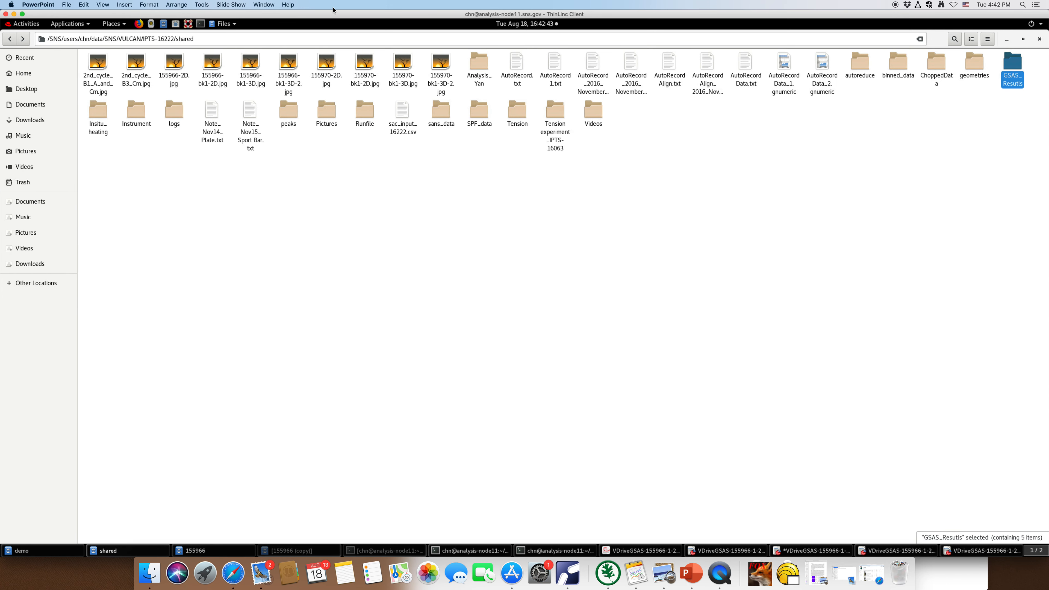
{"action": "left_click", "coordinate": [599, 188]}
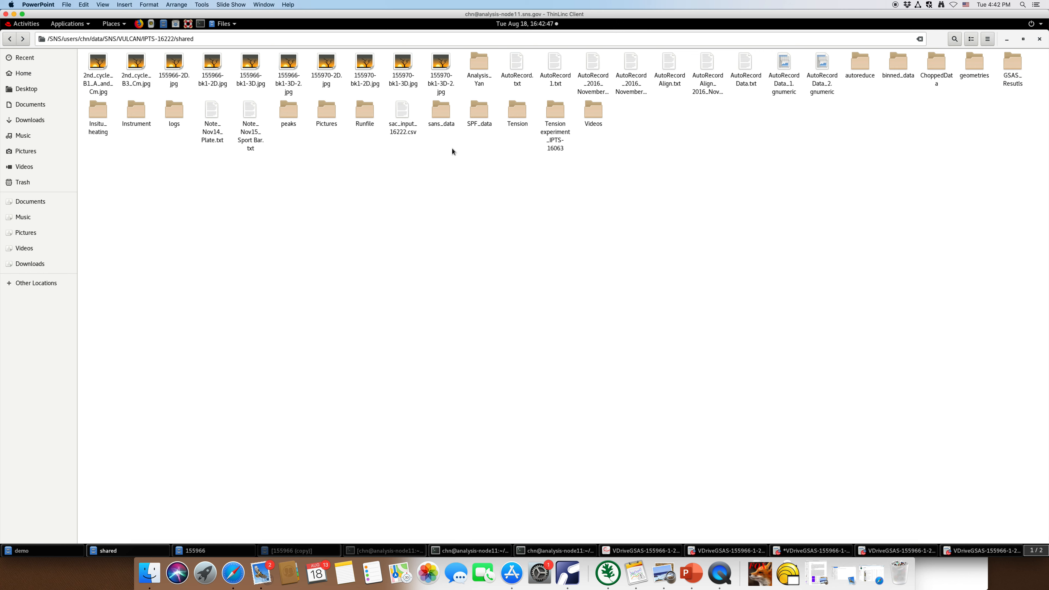
{"action": "left_click", "coordinate": [1011, 66]}
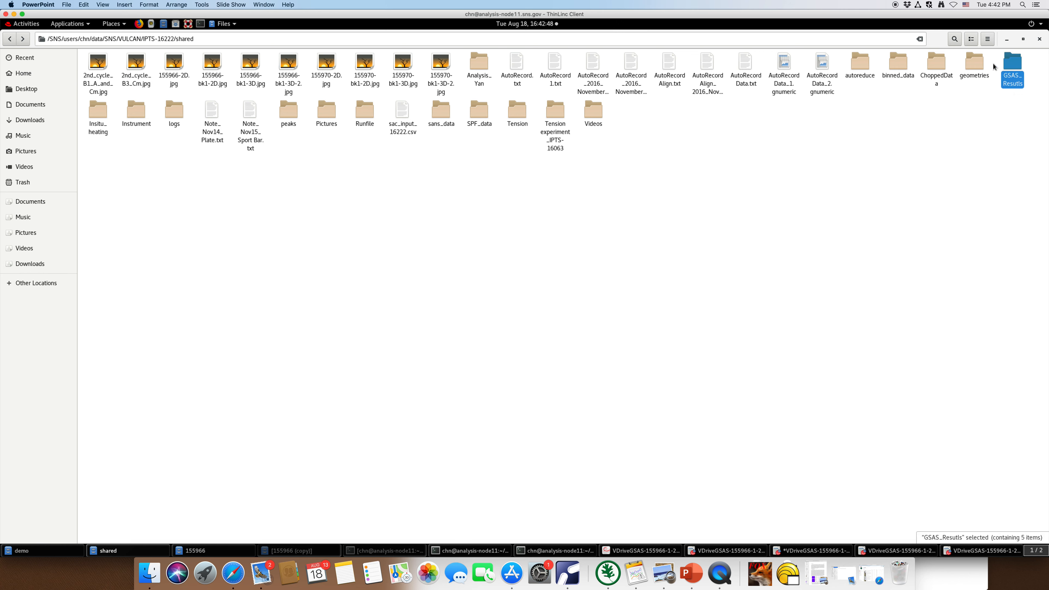
{"action": "double_click", "coordinate": [1013, 66]}
{"action": "left_click_drag", "start_coordinate": [126, 14], "coordinate": [126, 107]}
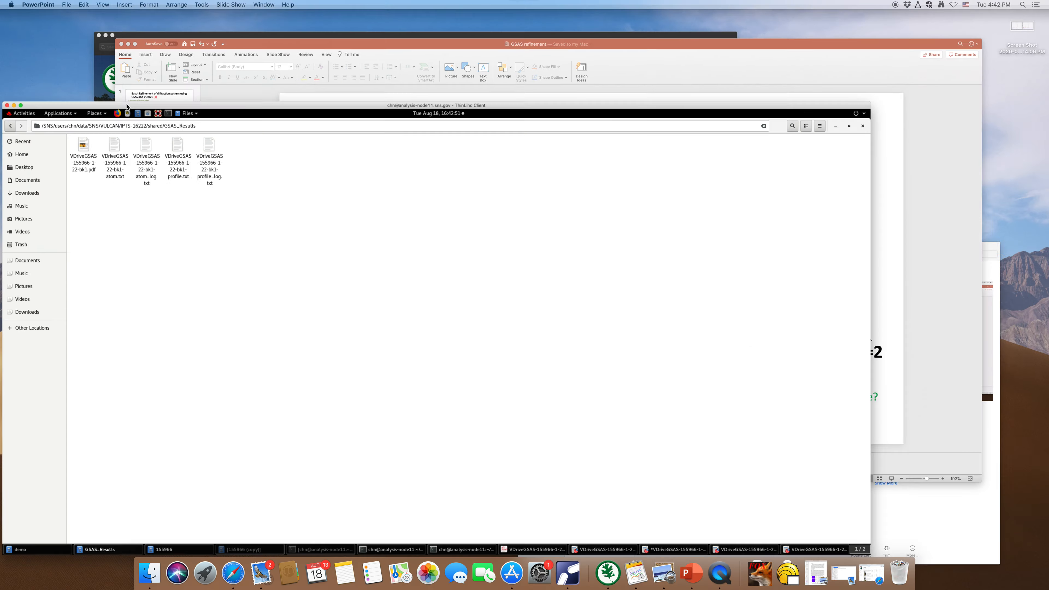
{"action": "key", "text": "ctrl+Up"}
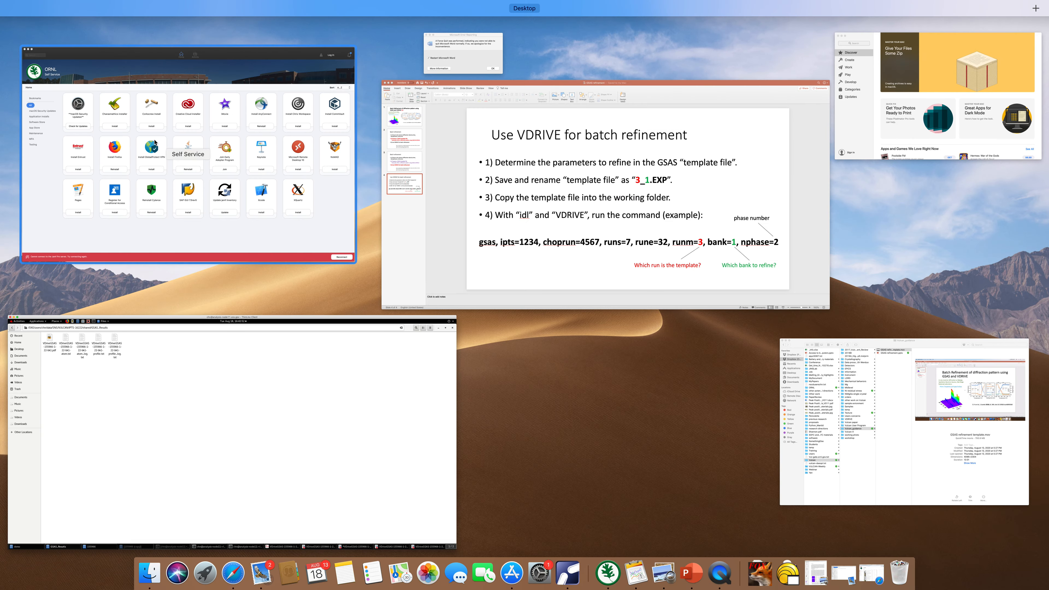
{"action": "left_click", "coordinate": [565, 571]}
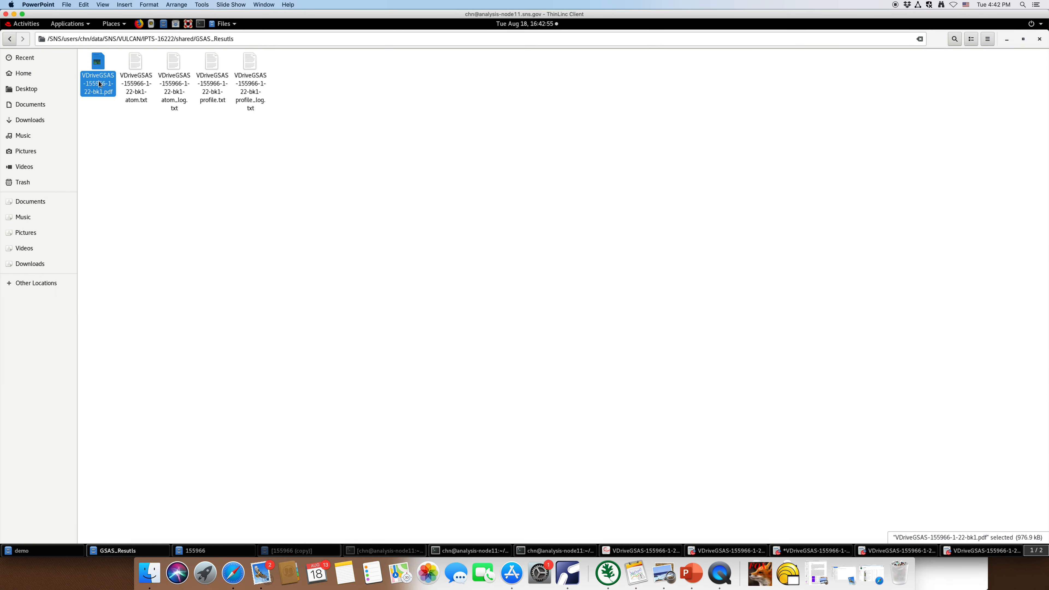
Look over the PDF, atom and profile result files for run 155966 in the GSAS_Resutls folder
{"action": "left_click_drag", "start_coordinate": [132, 121], "coordinate": [255, 74]}
{"action": "left_click", "coordinate": [310, 141]}
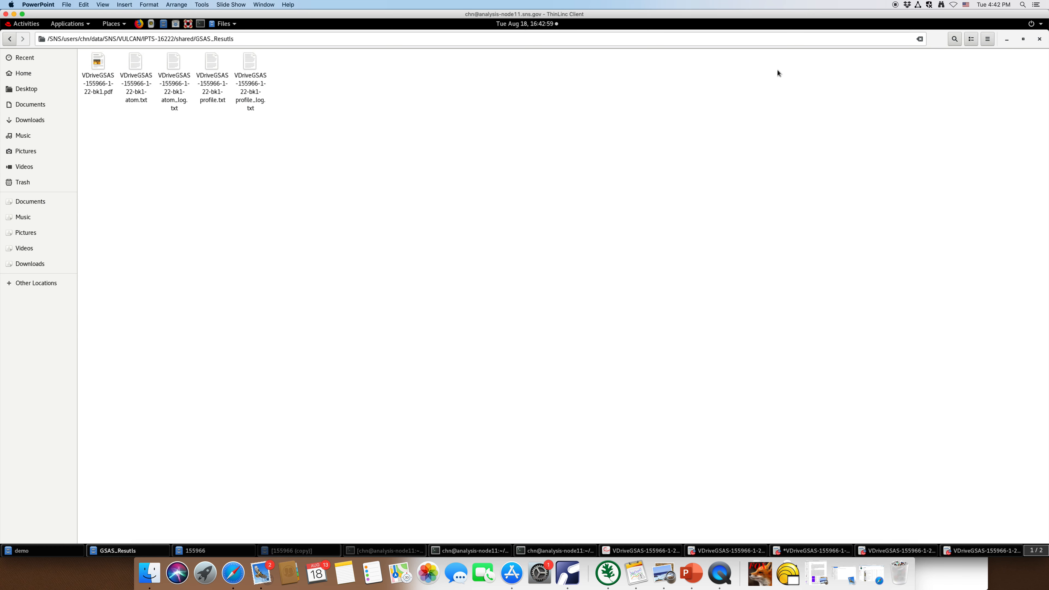